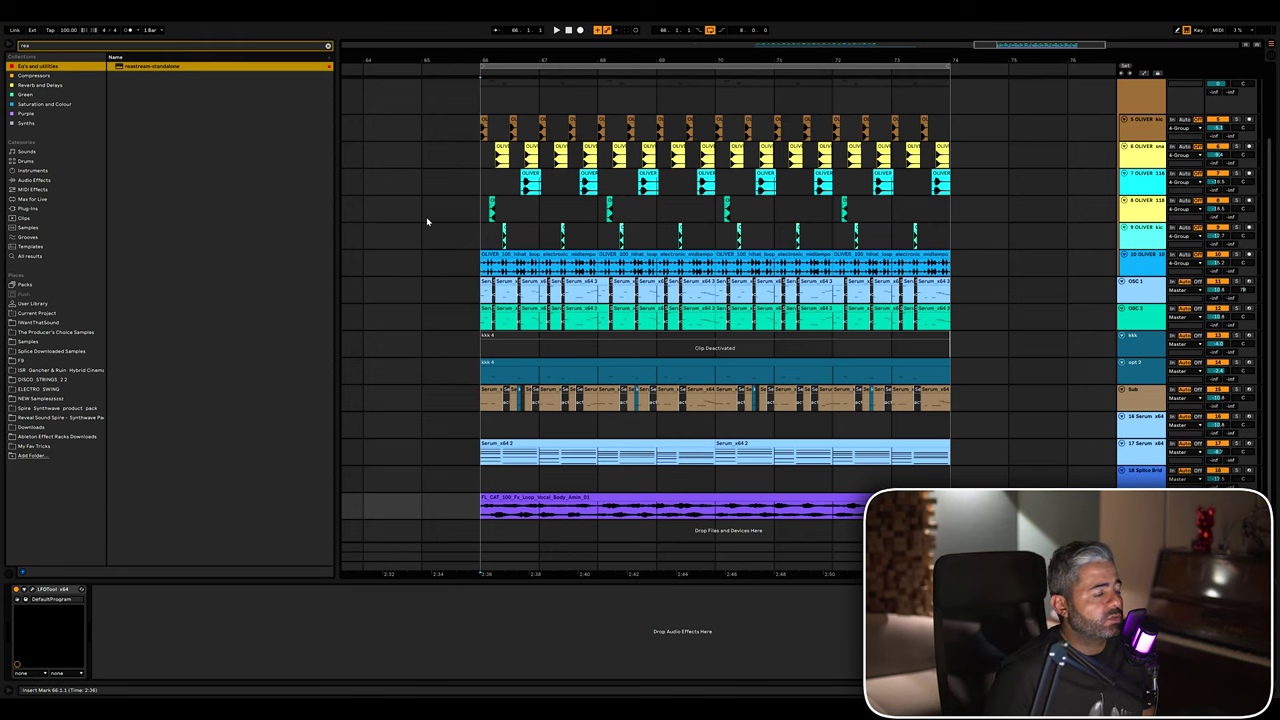
Play the full arrangement loop from bar 66 and stop it
{"action": "left_click", "coordinate": [427, 221]}
{"action": "key", "text": "space"}
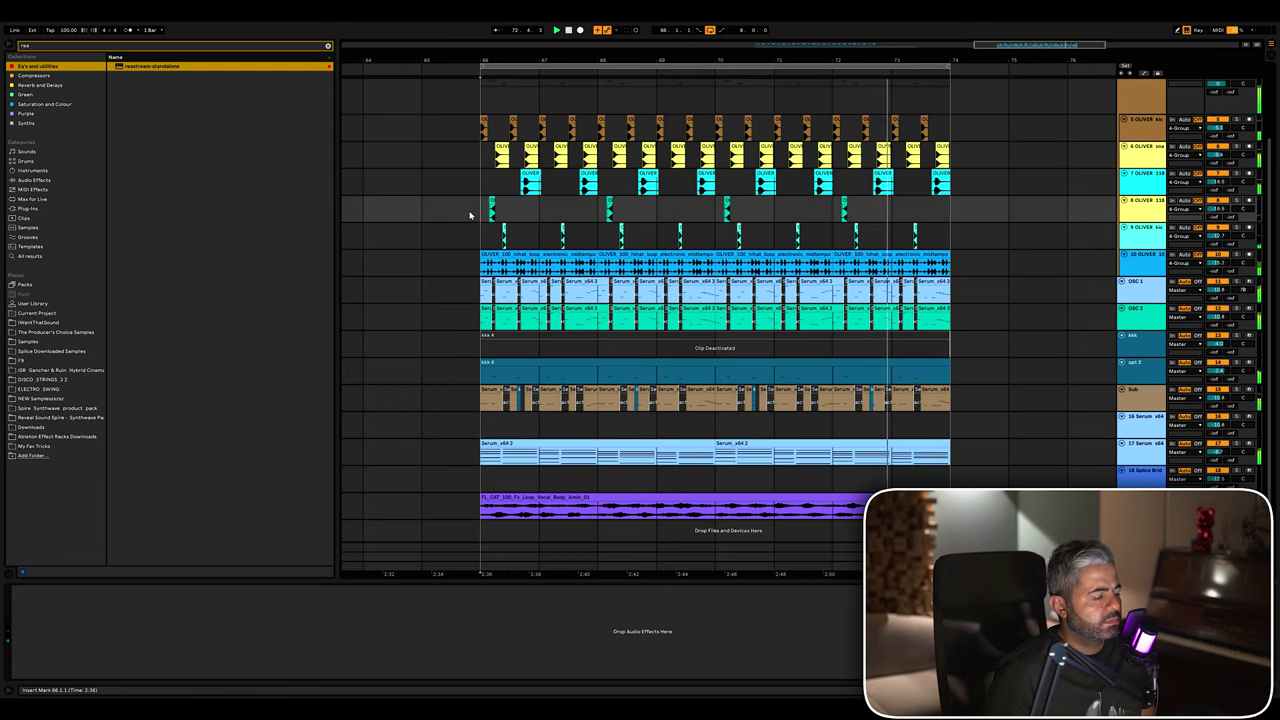
{"action": "key", "text": "space"}
Solo the drum tracks, make the hi-hat loop and track 9 kick lanes taller, and play them from bar 66
{"action": "left_click", "coordinate": [1135, 122]}
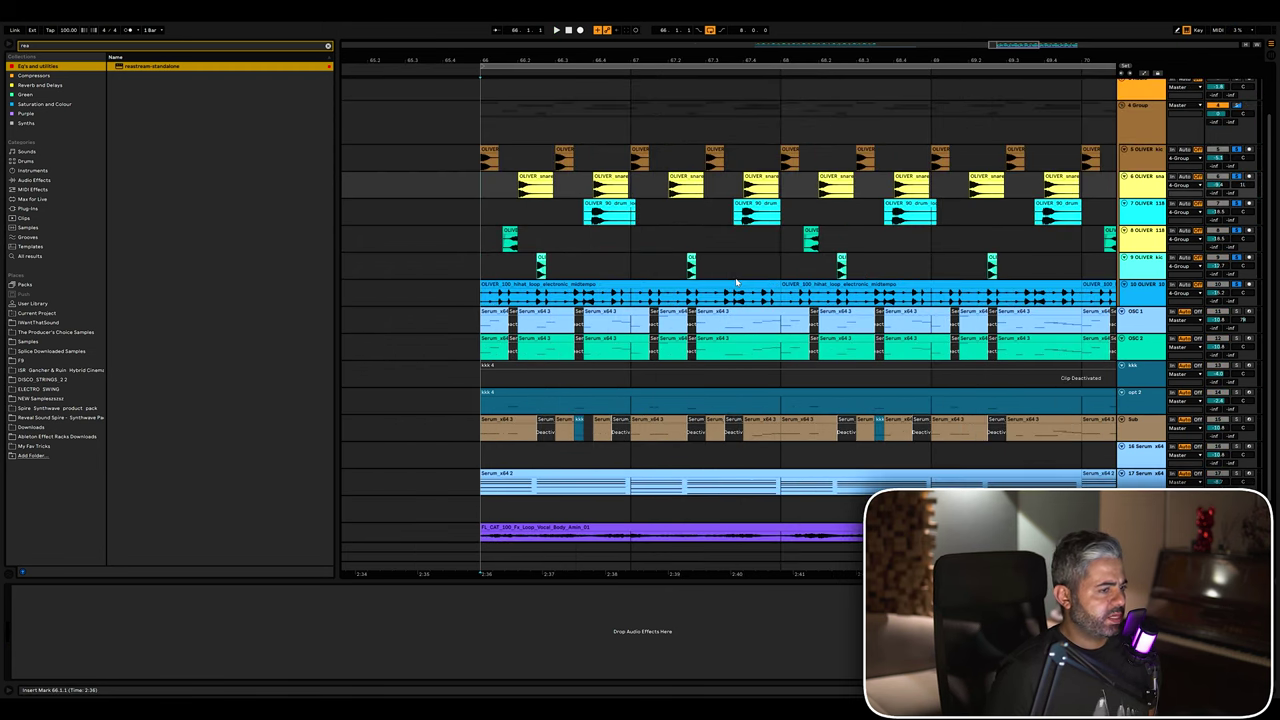
{"action": "left_click_drag", "start_coordinate": [1139, 306], "coordinate": [1139, 357]}
{"action": "left_click_drag", "start_coordinate": [1139, 279], "coordinate": [1139, 305]}
{"action": "scroll", "coordinate": [485, 231], "scroll_direction": "right", "scroll_amount": 1}
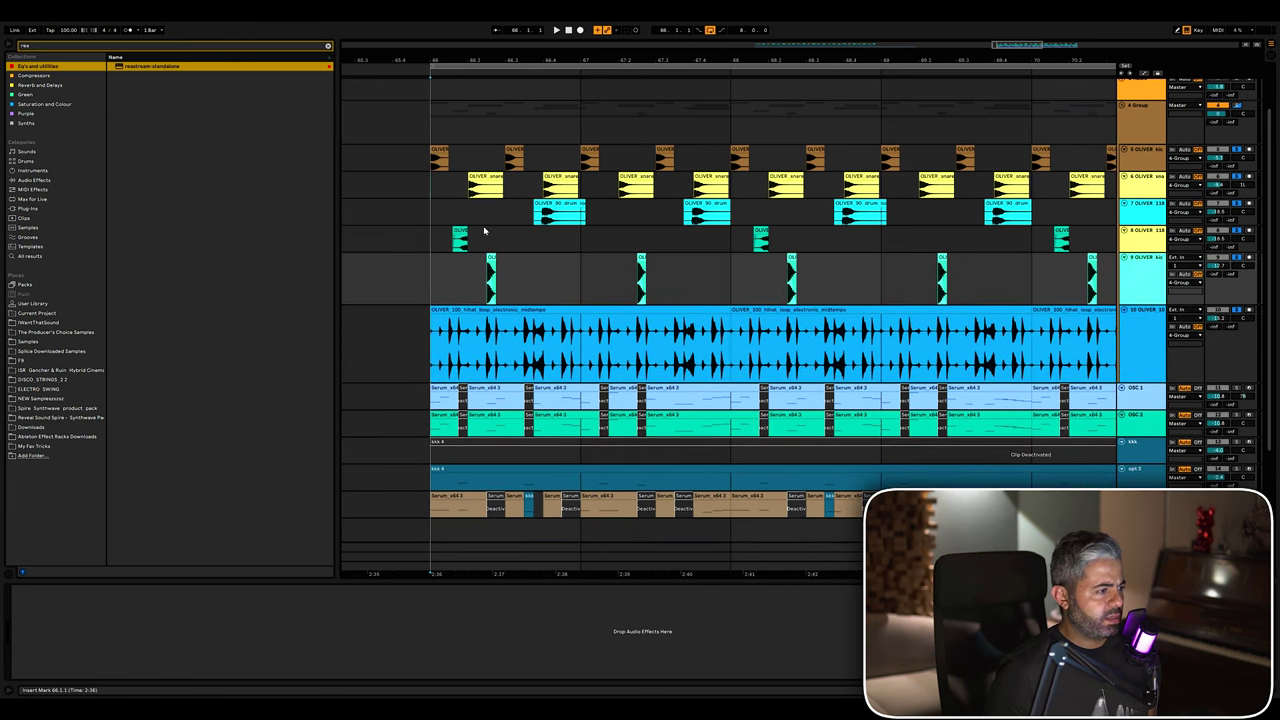
{"action": "key", "text": "space"}
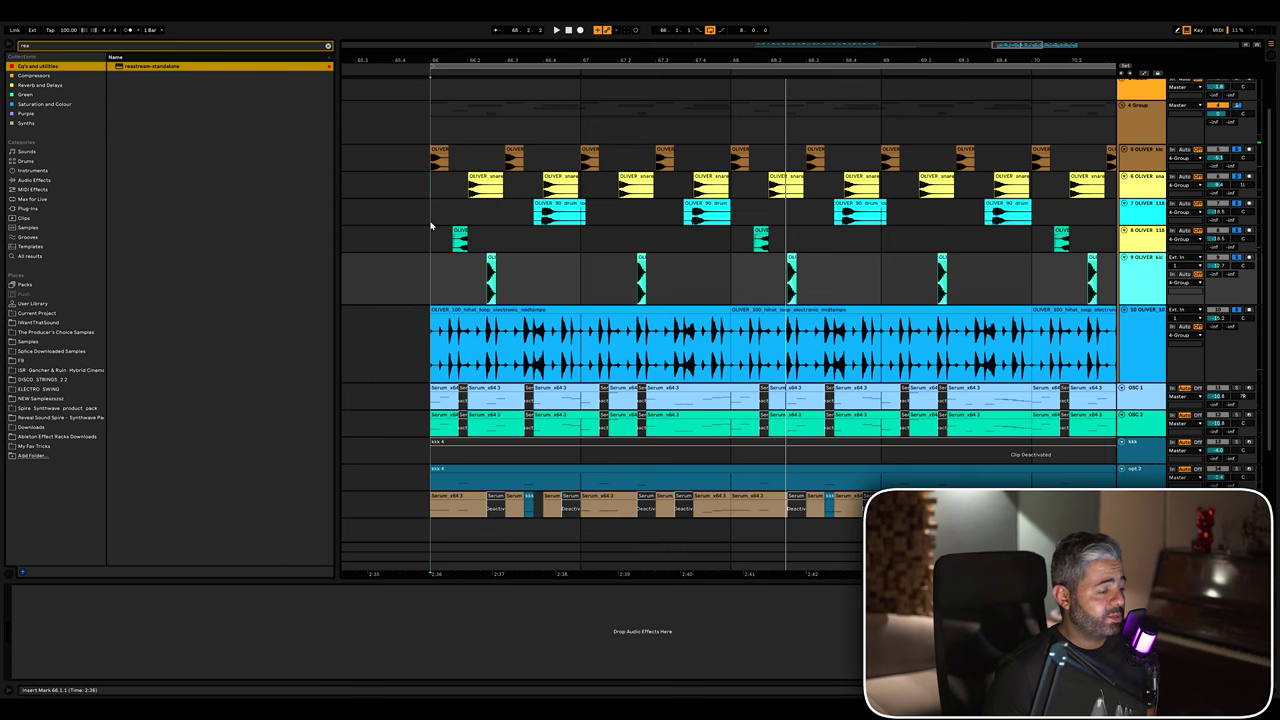
{"action": "left_click", "coordinate": [430, 218]}
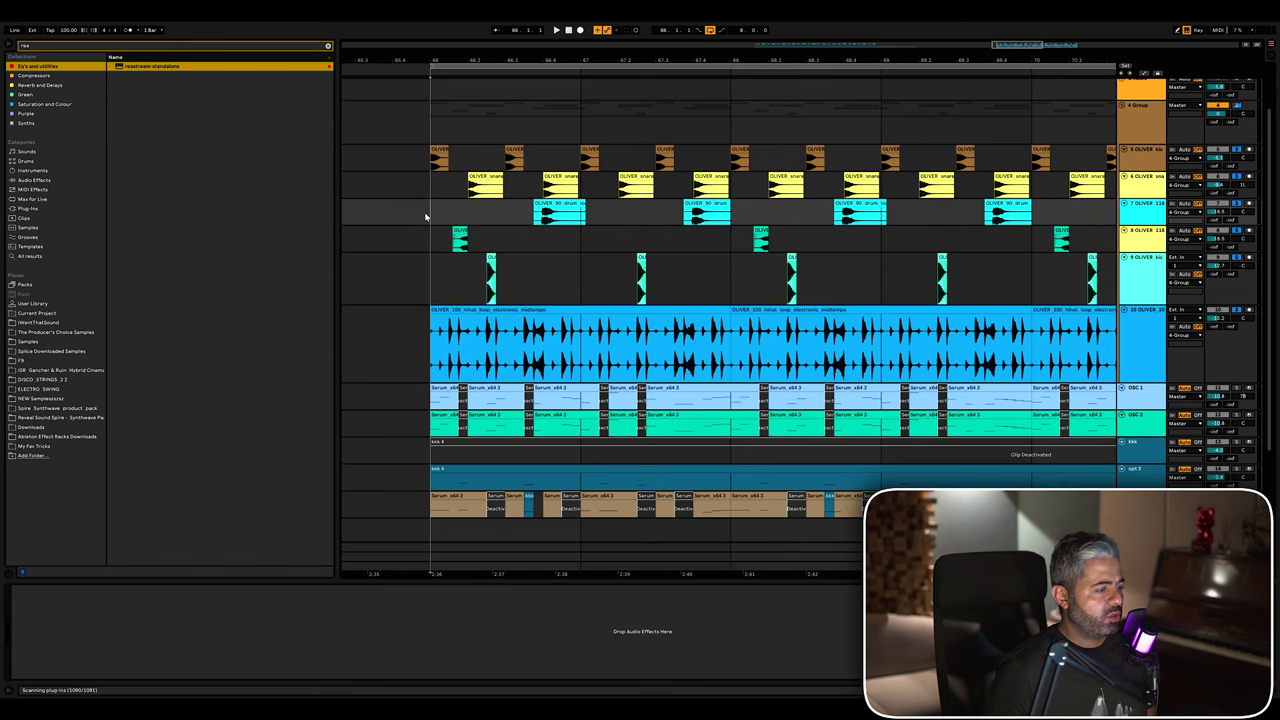
Enlarge track 7's lane and play its kick-snare combo clip in solo, zoomed in around 66.4
{"action": "key", "text": "plus"}
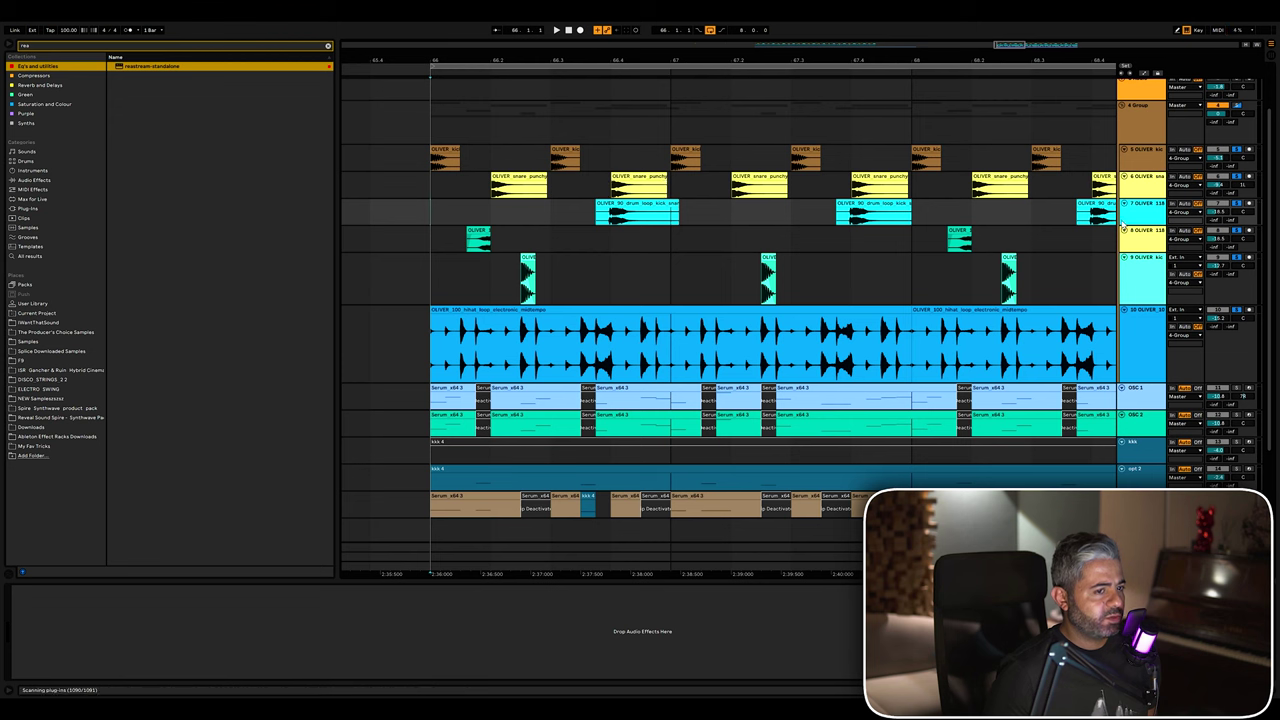
{"action": "left_click_drag", "start_coordinate": [1143, 226], "coordinate": [1136, 285]}
{"action": "right_click", "coordinate": [620, 247]}
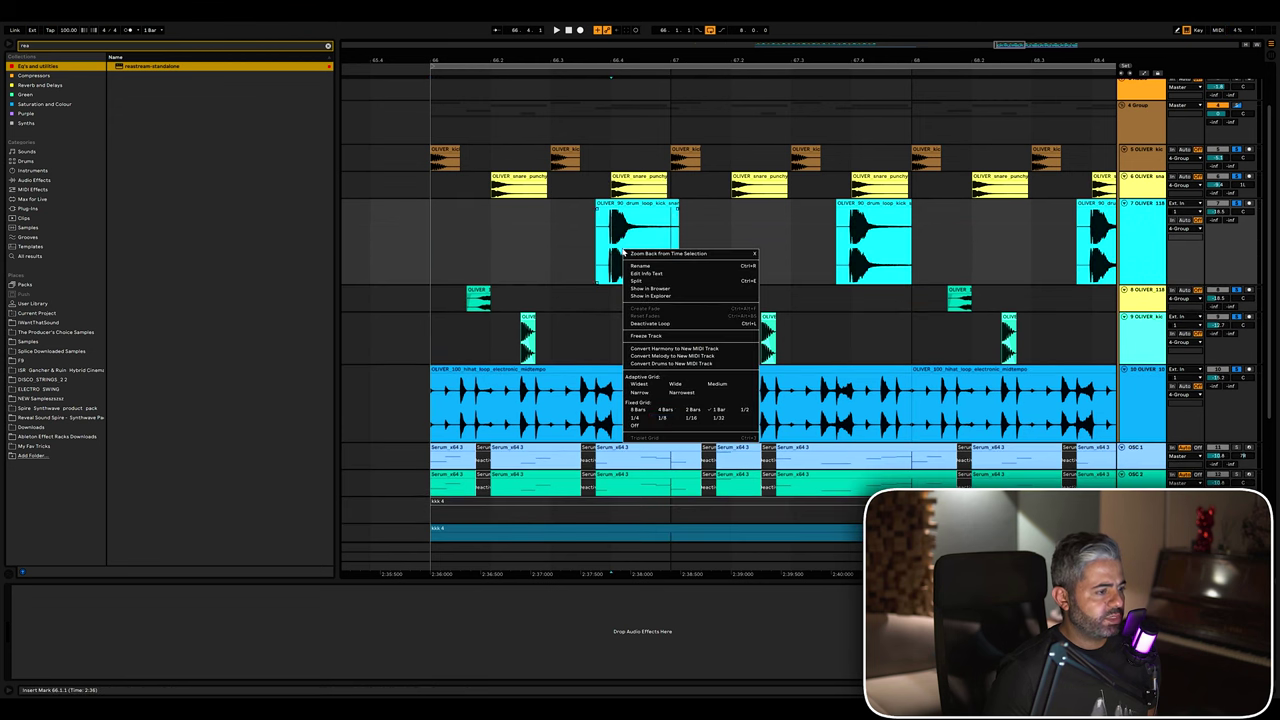
{"action": "left_click", "coordinate": [662, 424]}
{"action": "left_click", "coordinate": [612, 242]}
{"action": "key", "text": "plus"}
{"action": "key", "text": "plus"}
{"action": "key", "text": "plus"}
{"action": "key", "text": "plus"}
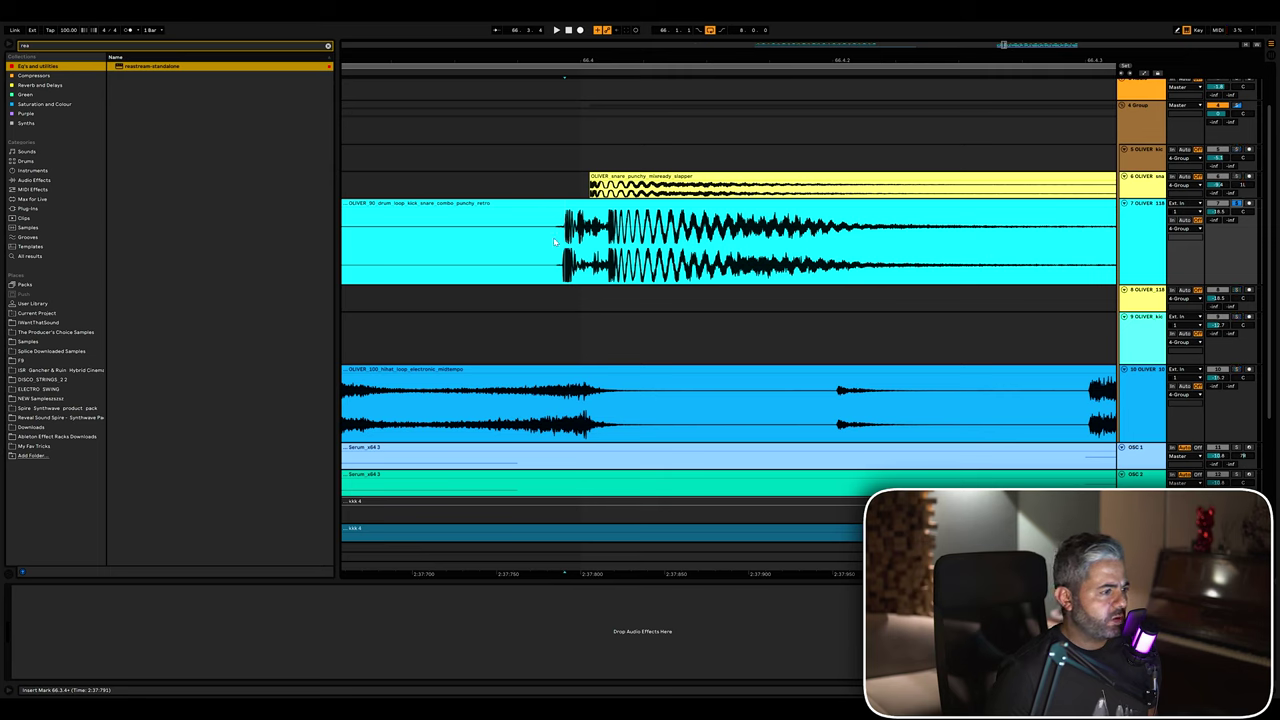
{"action": "key", "text": "space"}
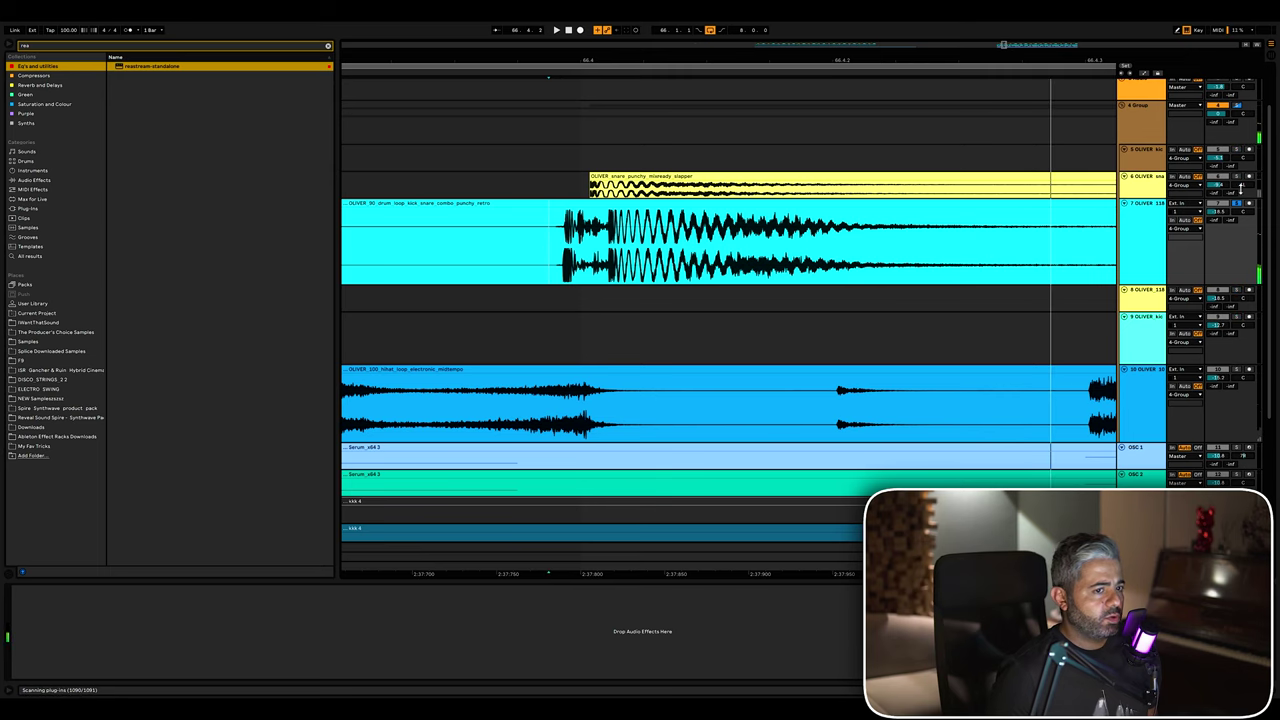
{"action": "key", "text": "space"}
Solo the punchy snare on track 6 and play it from 66.4.1
{"action": "right_click", "coordinate": [581, 187]}
{"action": "left_click", "coordinate": [686, 279]}
{"action": "right_click", "coordinate": [580, 183]}
{"action": "left_click", "coordinate": [582, 186]}
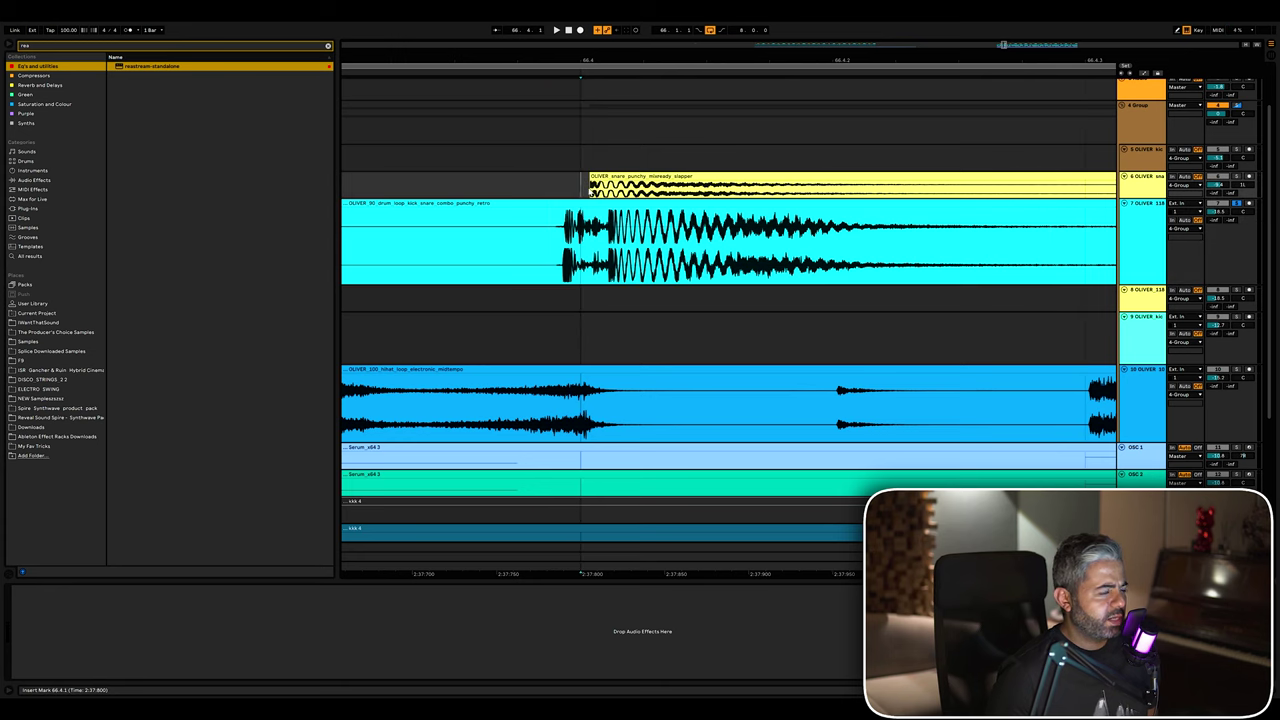
{"action": "key", "text": "space"}
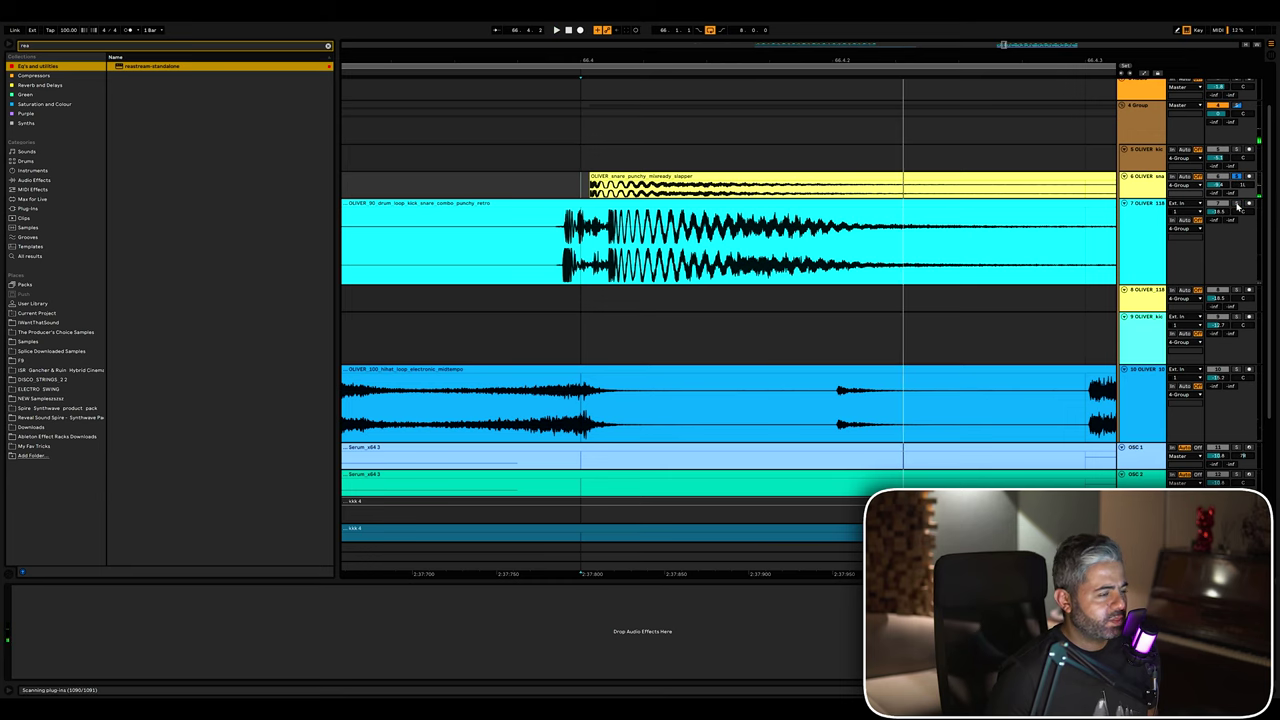
Play the track 7 kick-snare combo in solo, add the track 6 snare, and clear all solos
{"action": "right_click", "coordinate": [538, 242]}
{"action": "left_click", "coordinate": [556, 230]}
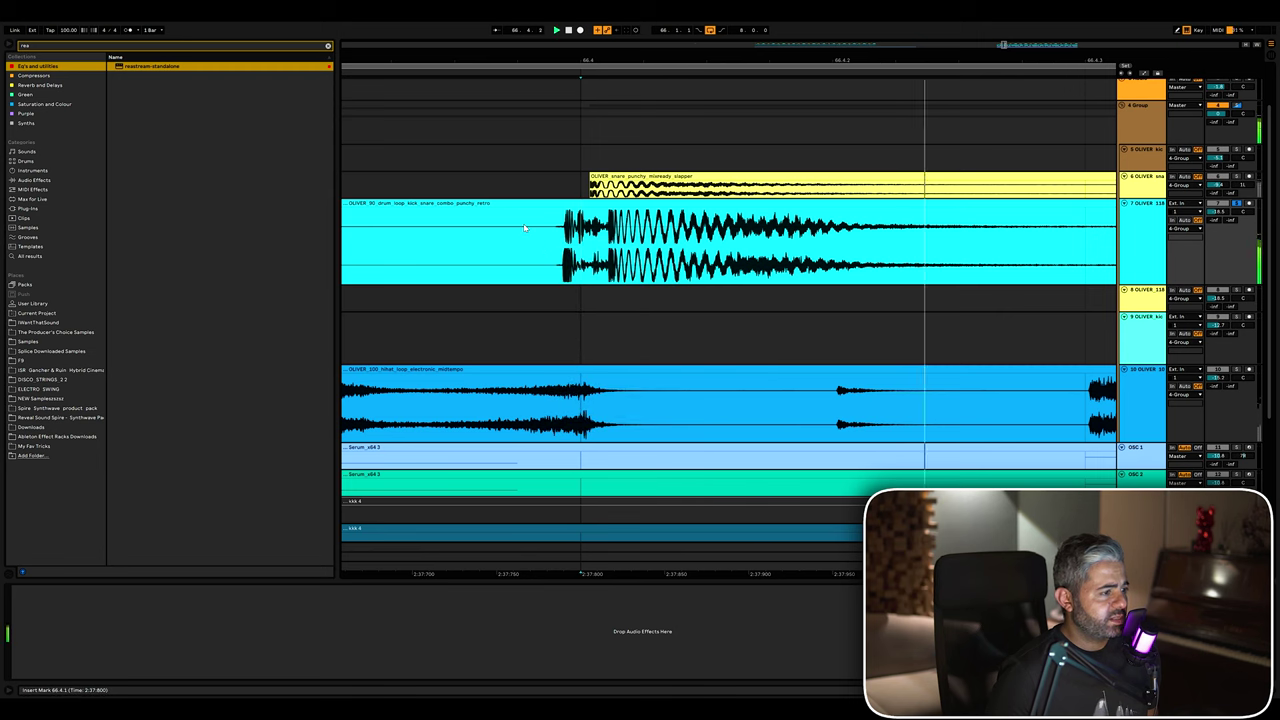
{"action": "left_click", "coordinate": [1237, 177]}
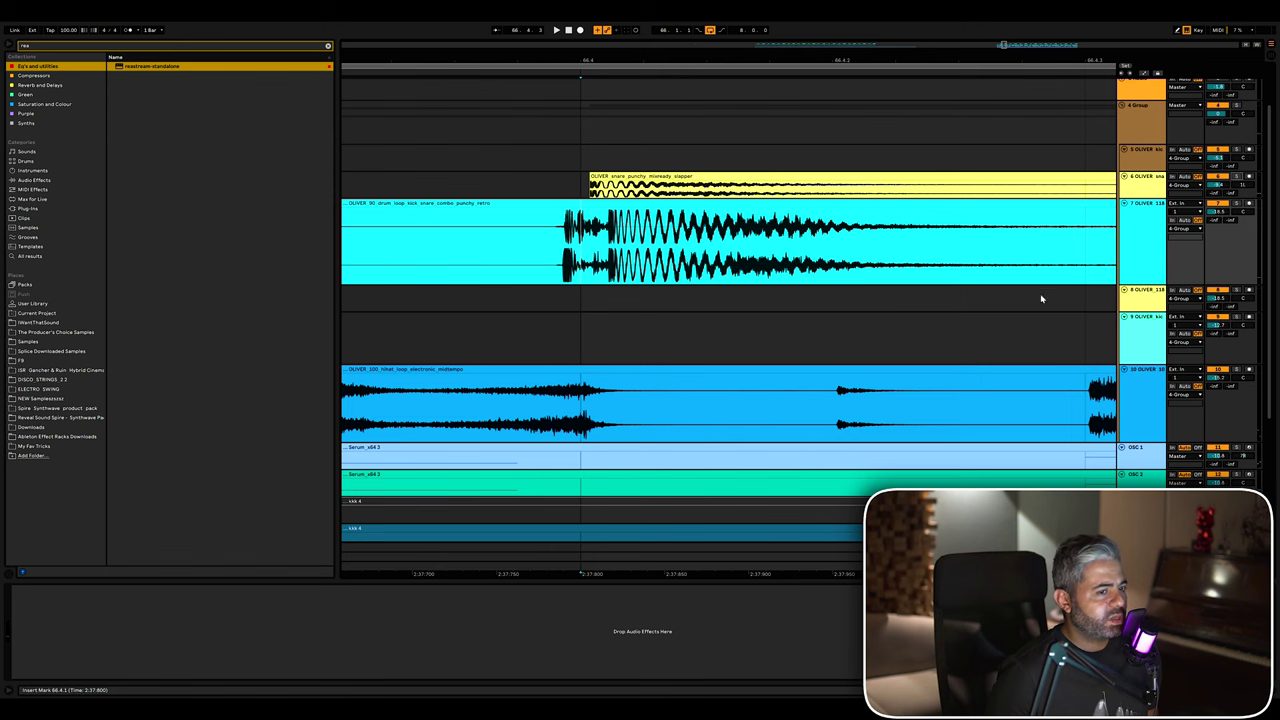
Fold the drum group's tracks and look over the loop across all tracks
{"action": "left_click", "coordinate": [1123, 150], "text": "alt"}
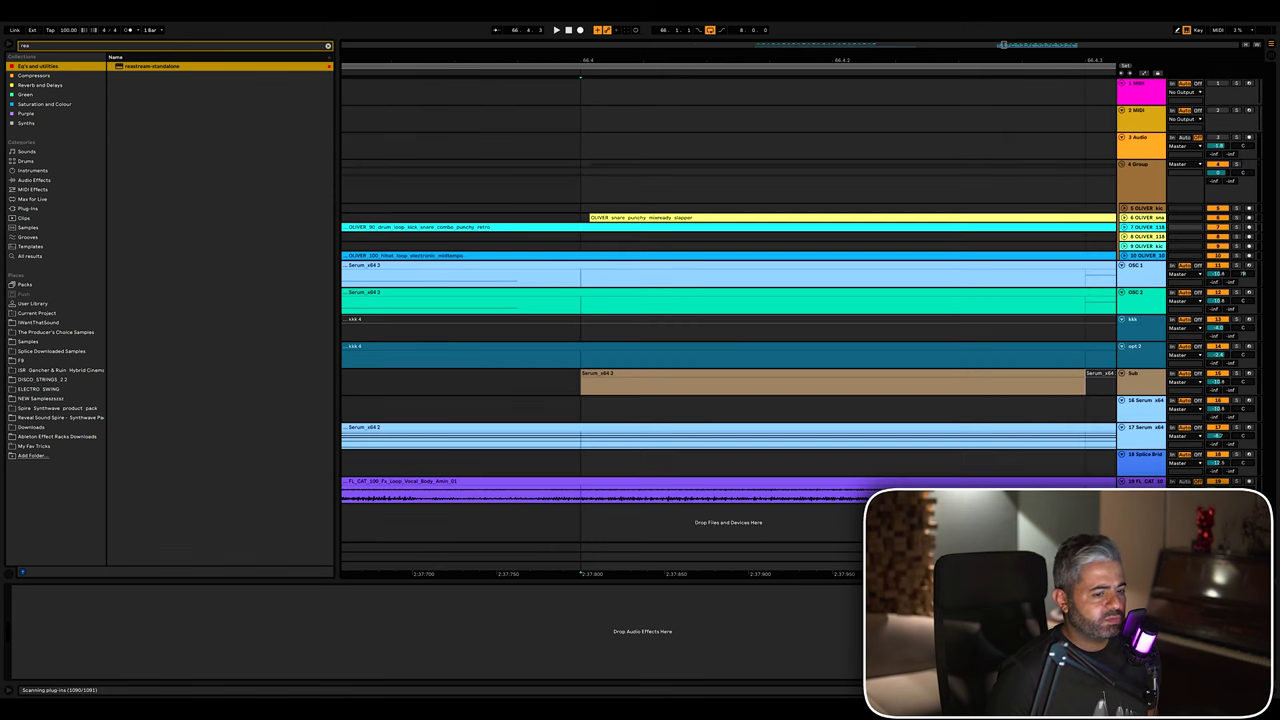
{"action": "left_click", "coordinate": [725, 186]}
{"action": "key", "text": "minus"}
{"action": "key", "text": "minus"}
{"action": "key", "text": "minus"}
{"action": "key", "text": "minus"}
{"action": "key", "text": "minus"}
{"action": "key", "text": "minus"}
{"action": "key", "text": "minus"}
{"action": "key", "text": "minus"}
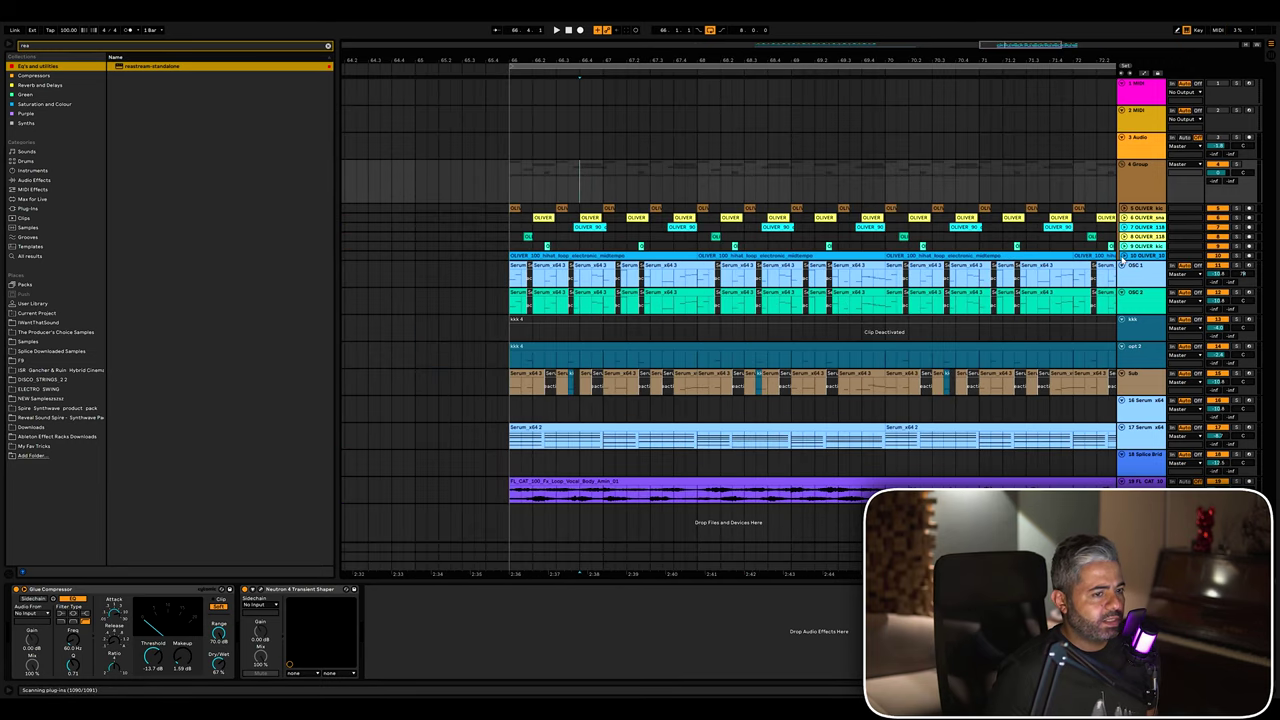
Unfold the drum tracks again and examine how their clips are laid out in bar 66
{"action": "left_click", "coordinate": [1123, 256], "text": "alt"}
{"action": "scroll", "coordinate": [620, 255], "scroll_direction": "up", "scroll_amount": 3}
{"action": "left_click", "coordinate": [543, 250]}
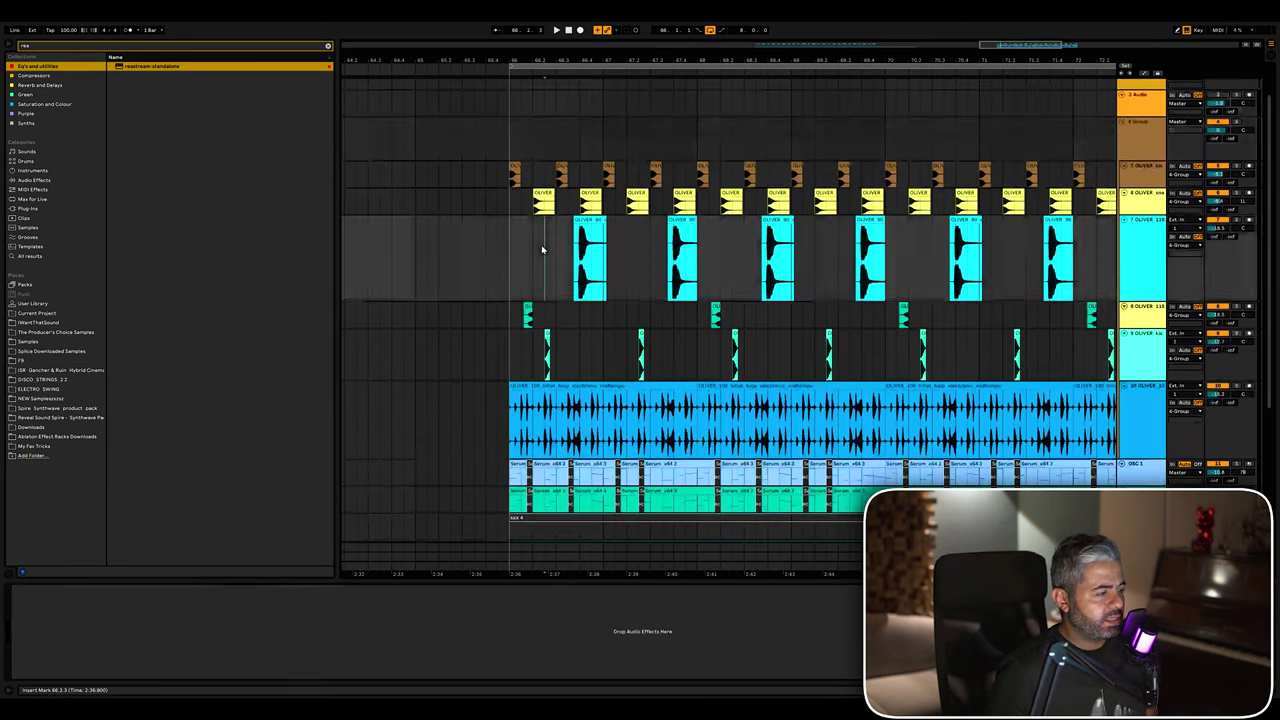
{"action": "key", "text": "plus"}
{"action": "key", "text": "plus"}
{"action": "key", "text": "plus"}
{"action": "scroll", "coordinate": [752, 285], "scroll_direction": "up", "scroll_amount": 1}
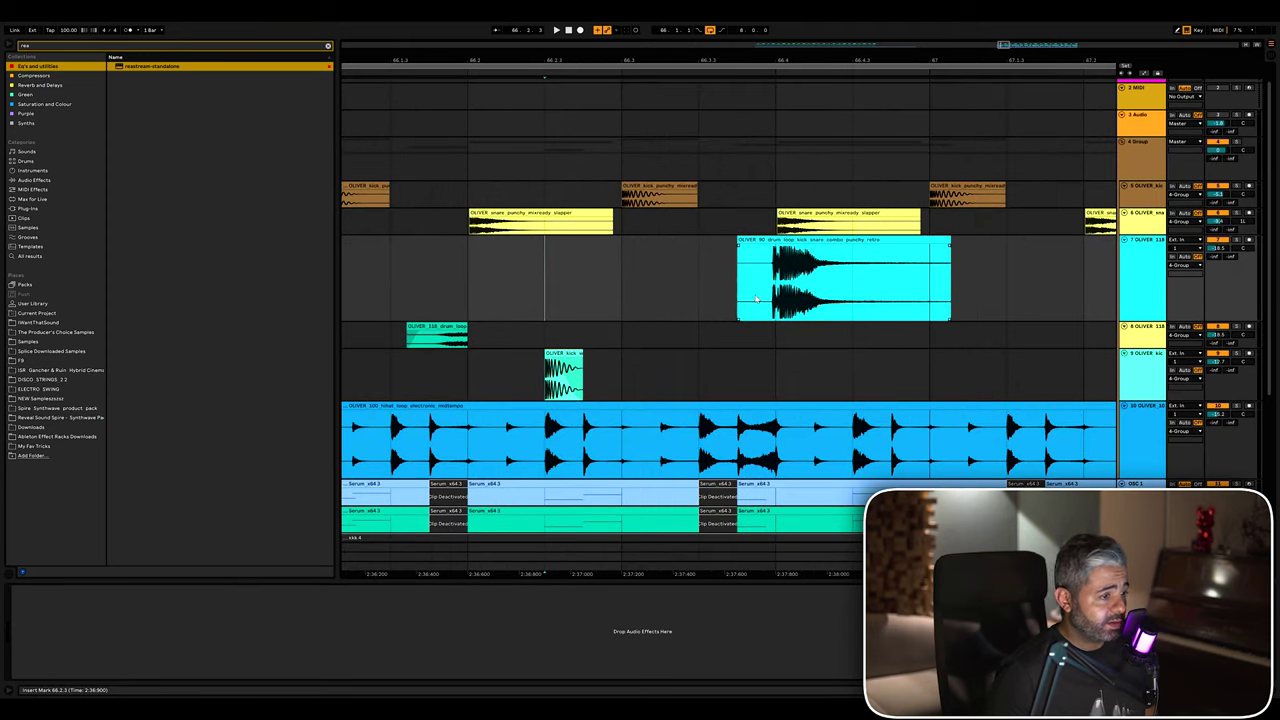
{"action": "scroll", "coordinate": [757, 305], "scroll_direction": "left", "scroll_amount": 3}
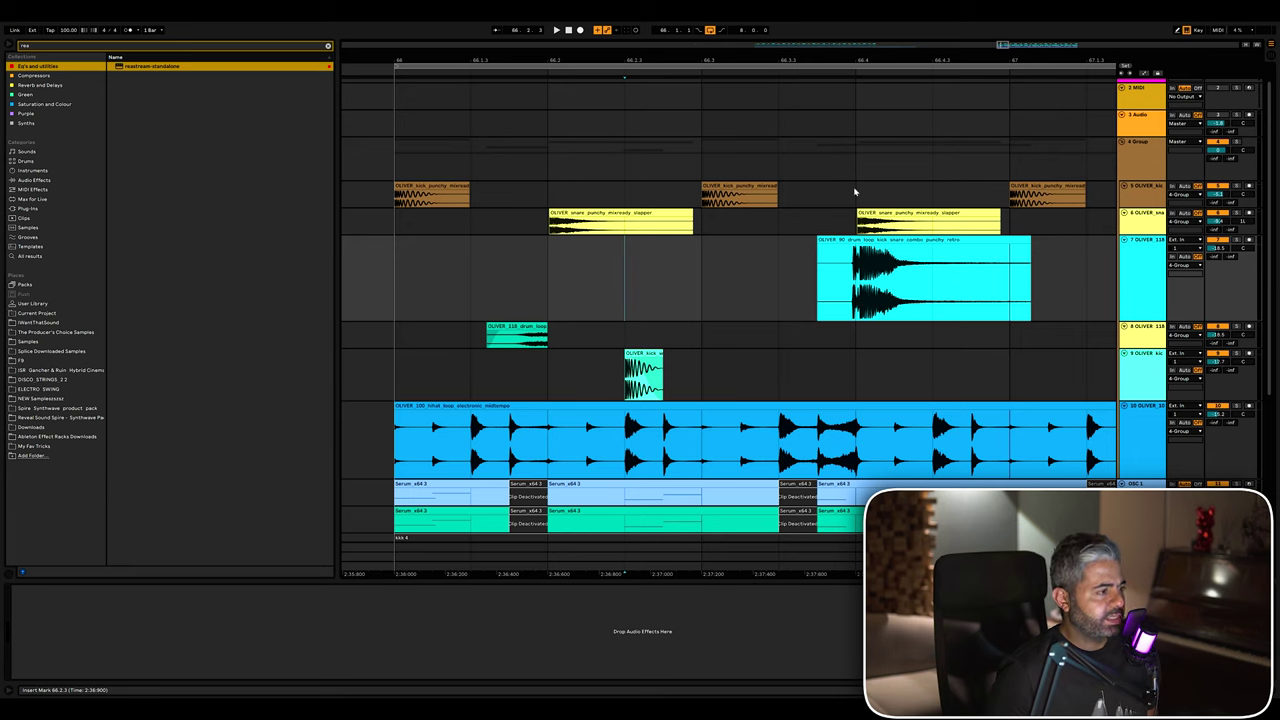
Select drum tracks 5 to 10 and solo them together
{"action": "left_click", "coordinate": [1145, 158]}
{"action": "left_click", "coordinate": [1150, 204]}
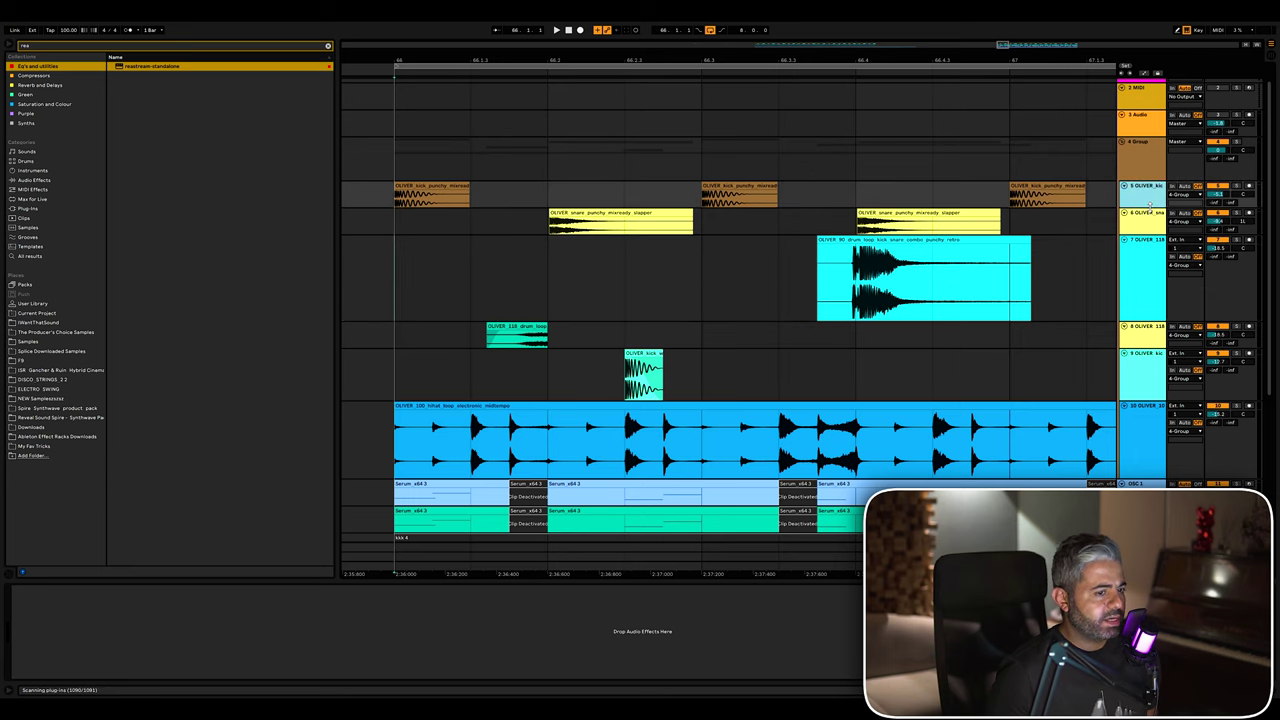
{"action": "left_click", "coordinate": [1136, 430]}
{"action": "left_click", "coordinate": [1238, 408]}
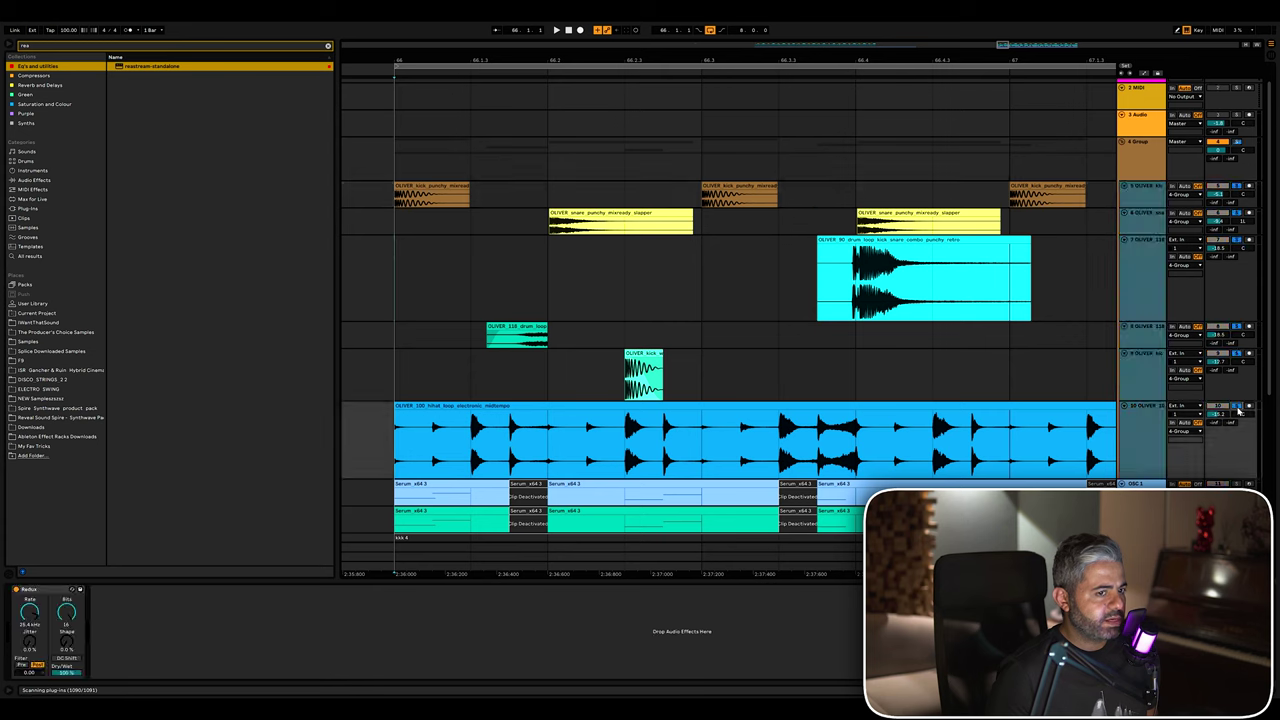
{"action": "left_click", "coordinate": [1158, 214]}
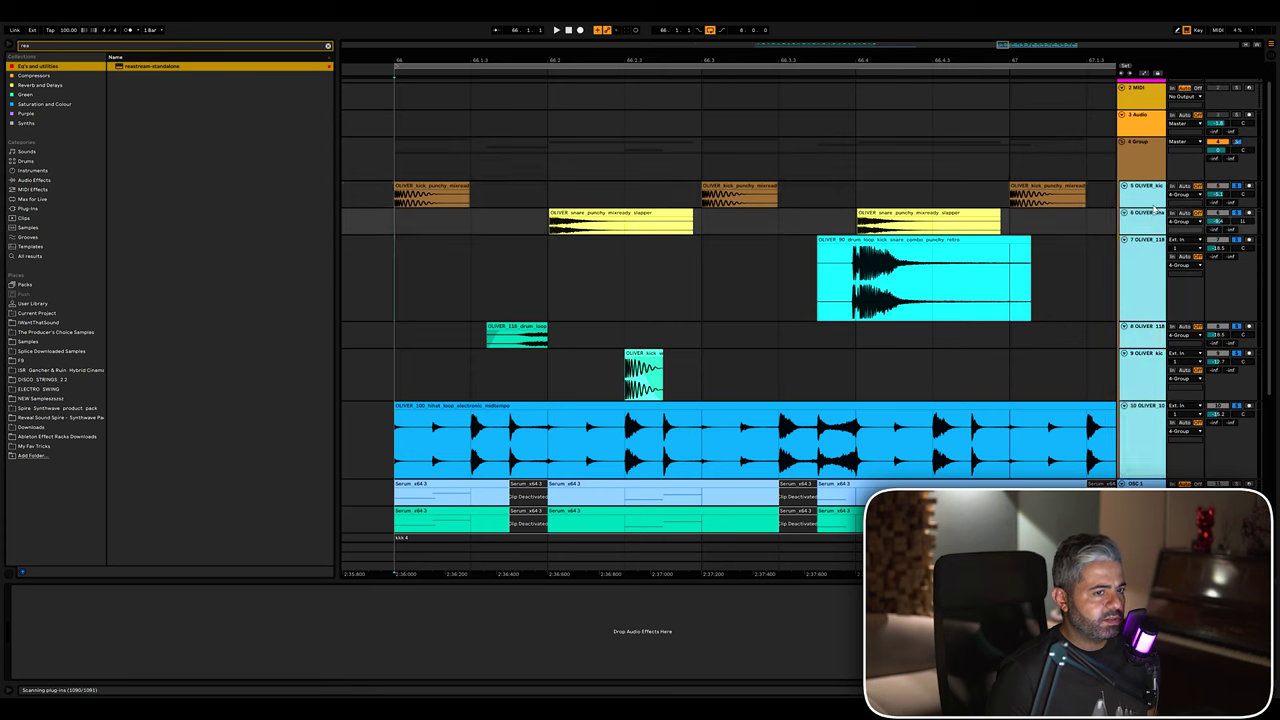
Play the kick on track 5 in solo, add the track 6 snare, and replay the pair within bar 66
{"action": "left_click", "coordinate": [1160, 199]}
{"action": "left_click", "coordinate": [1238, 187]}
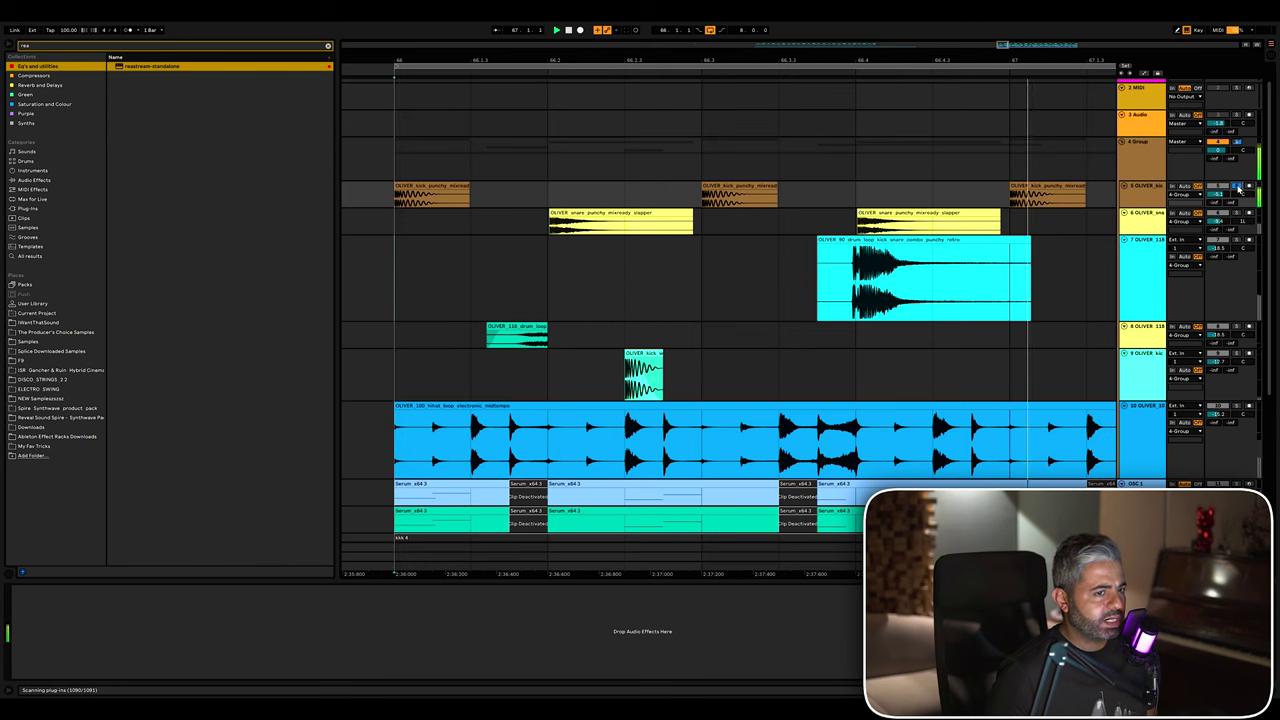
{"action": "left_click", "coordinate": [1238, 213]}
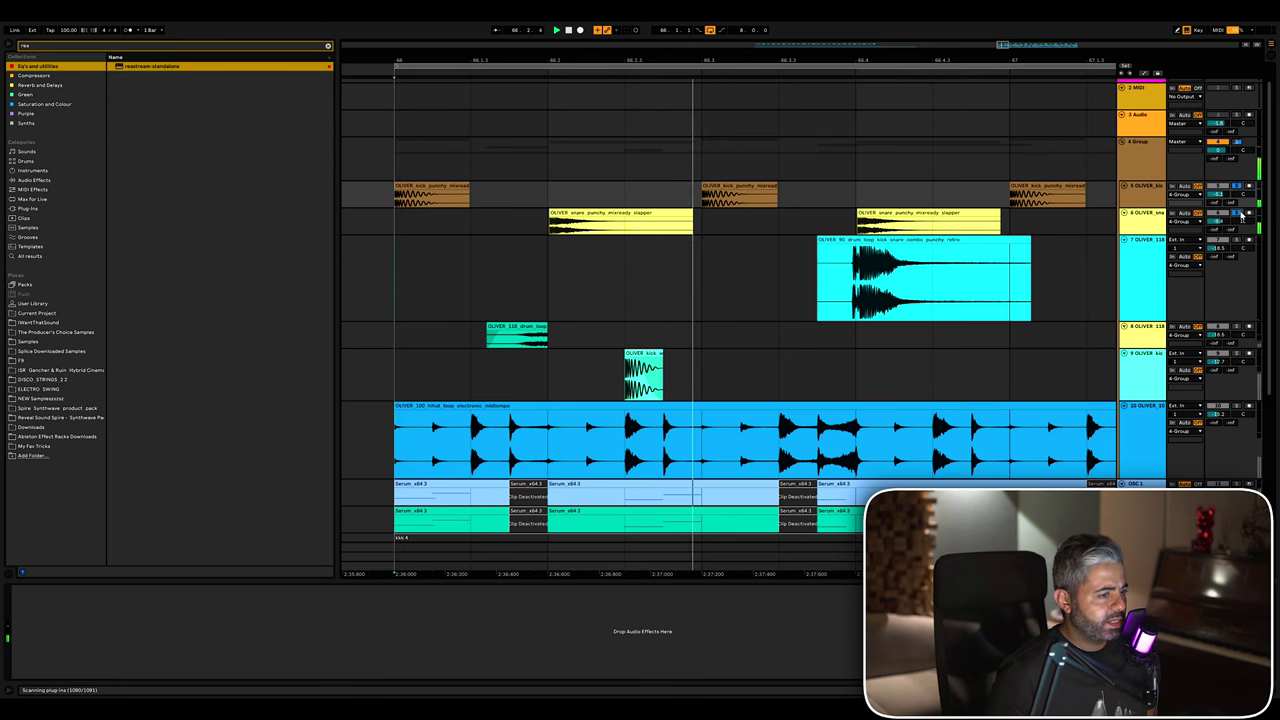
{"action": "left_click", "coordinate": [603, 277]}
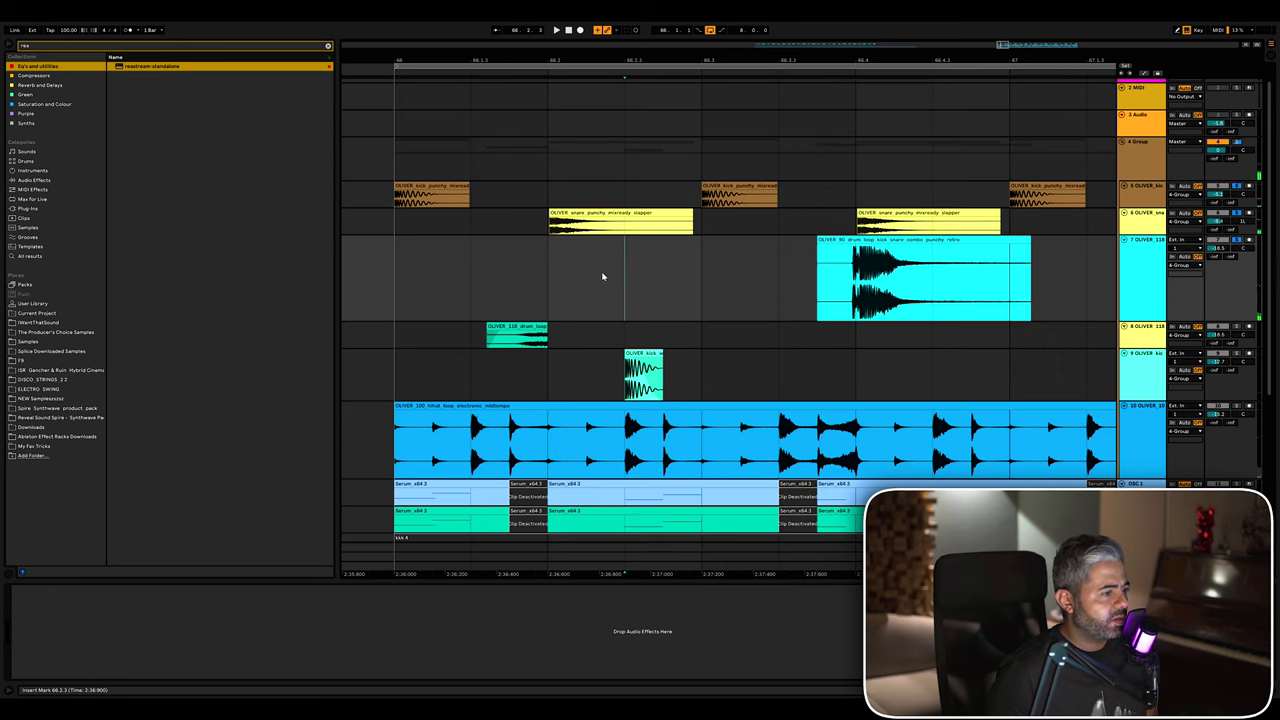
{"action": "key", "text": "space"}
{"action": "key", "text": "space"}
{"action": "left_click", "coordinate": [492, 279]}
{"action": "key", "text": "space"}
Solo track 8 as well, make its lane taller, and play its first drum loop clip zoomed in
{"action": "left_click", "coordinate": [431, 306]}
{"action": "left_click_drag", "start_coordinate": [1150, 346], "coordinate": [1143, 397]}
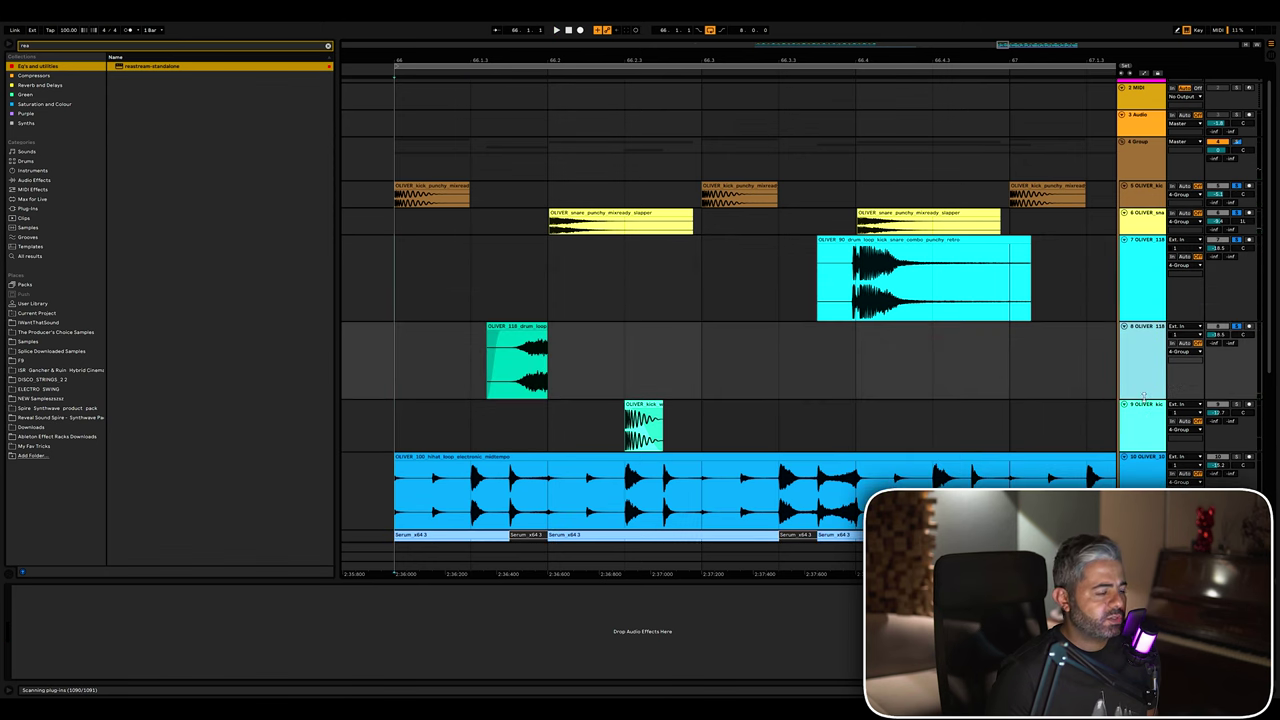
{"action": "scroll", "coordinate": [479, 380], "scroll_direction": "up", "scroll_amount": 4}
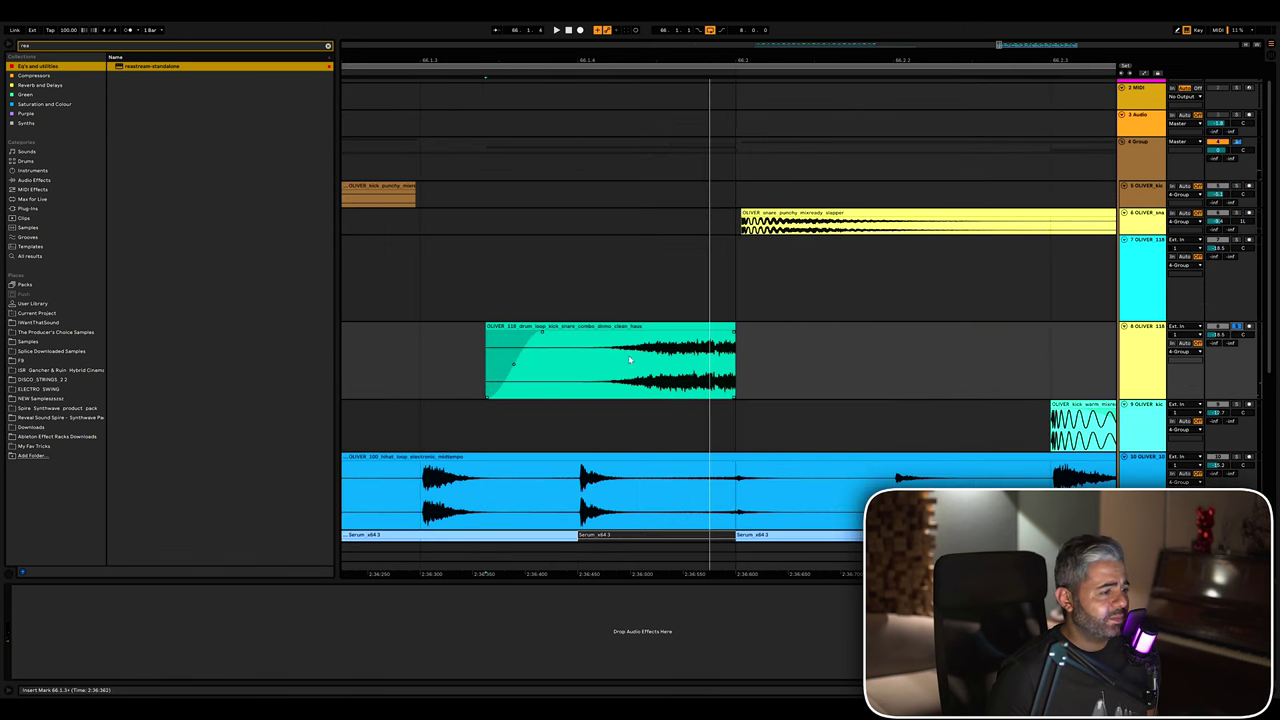
Reverse the first drum loop clip on track 8, play it, and reverse it back
{"action": "left_click", "coordinate": [621, 326]}
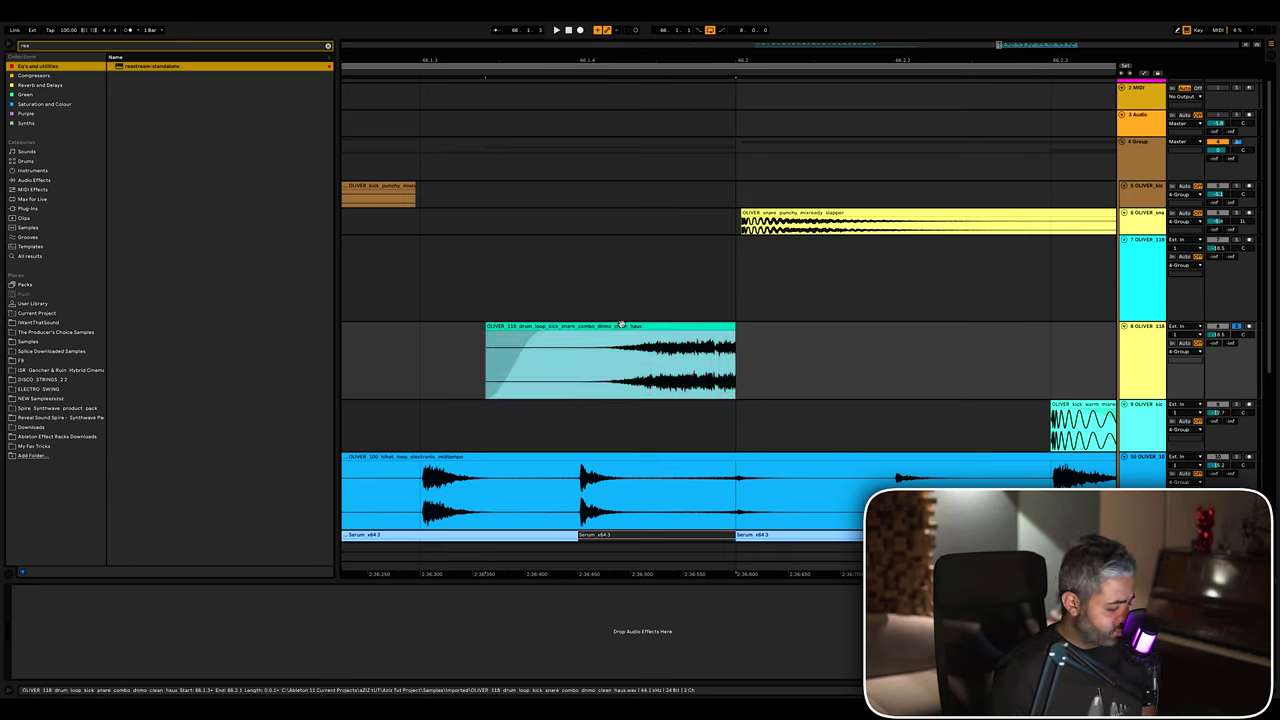
{"action": "key", "text": "r"}
{"action": "key", "text": "space"}
{"action": "key", "text": "space"}
{"action": "key", "text": "space"}
{"action": "key", "text": "space"}
{"action": "key", "text": "space"}
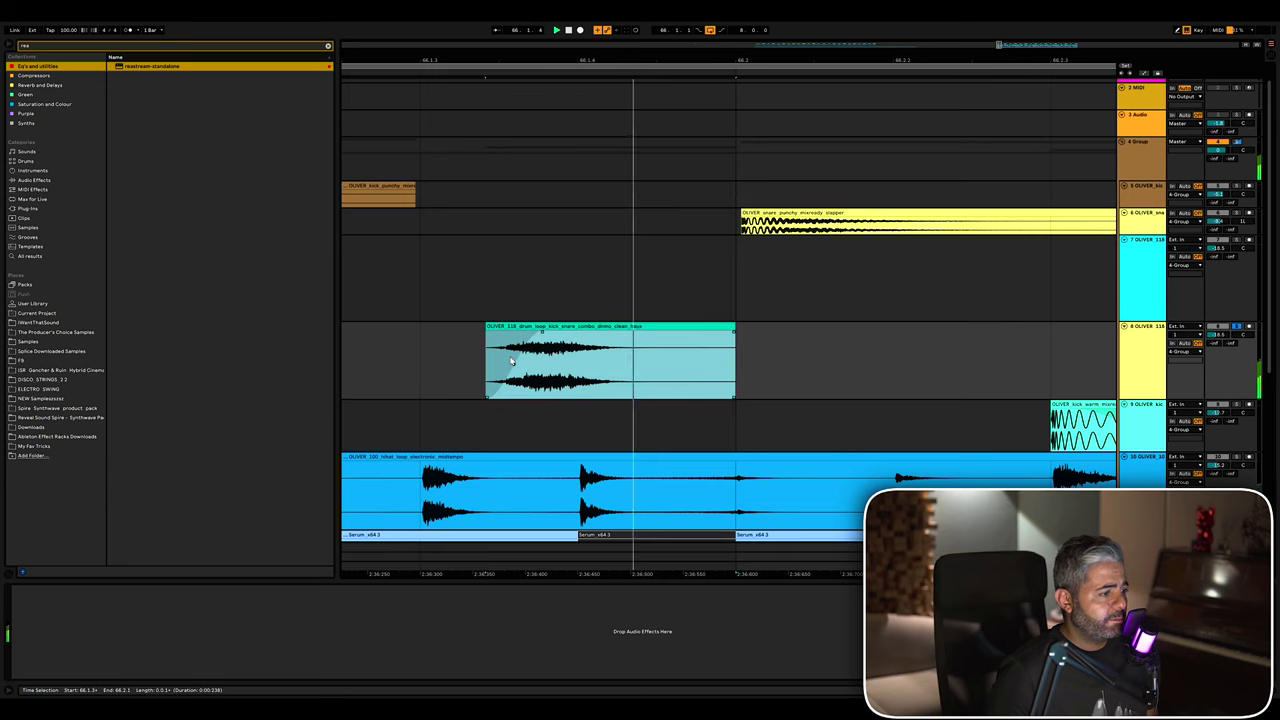
{"action": "left_click", "coordinate": [494, 328]}
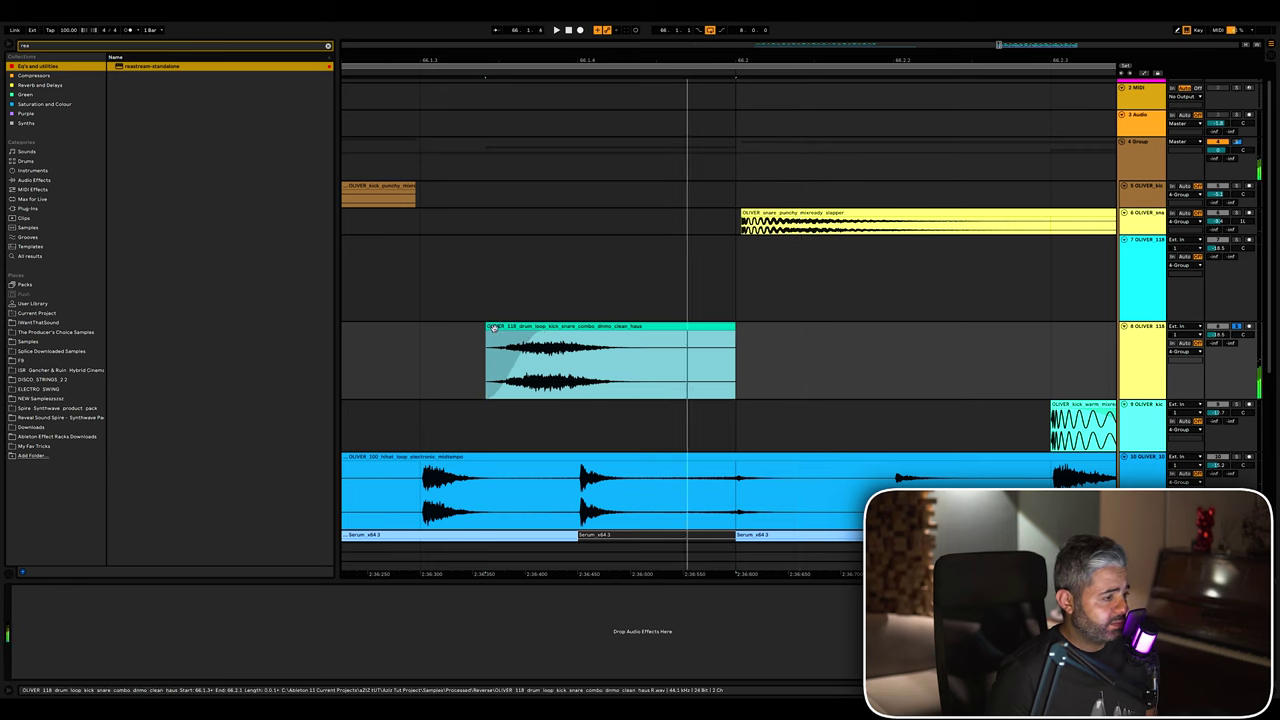
{"action": "key", "text": "r"}
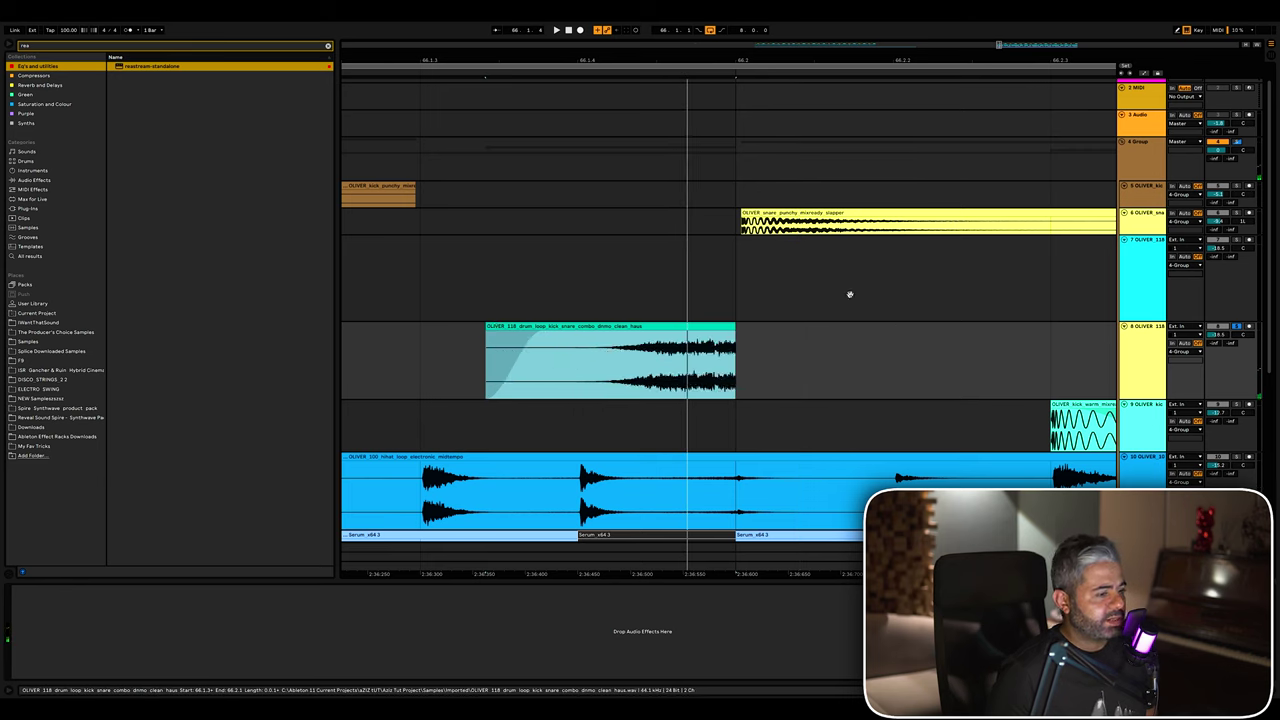
Play the track 8 swell leading into the track 6 snare, without the kick
{"action": "key", "text": "Escape"}
{"action": "key", "text": "space"}
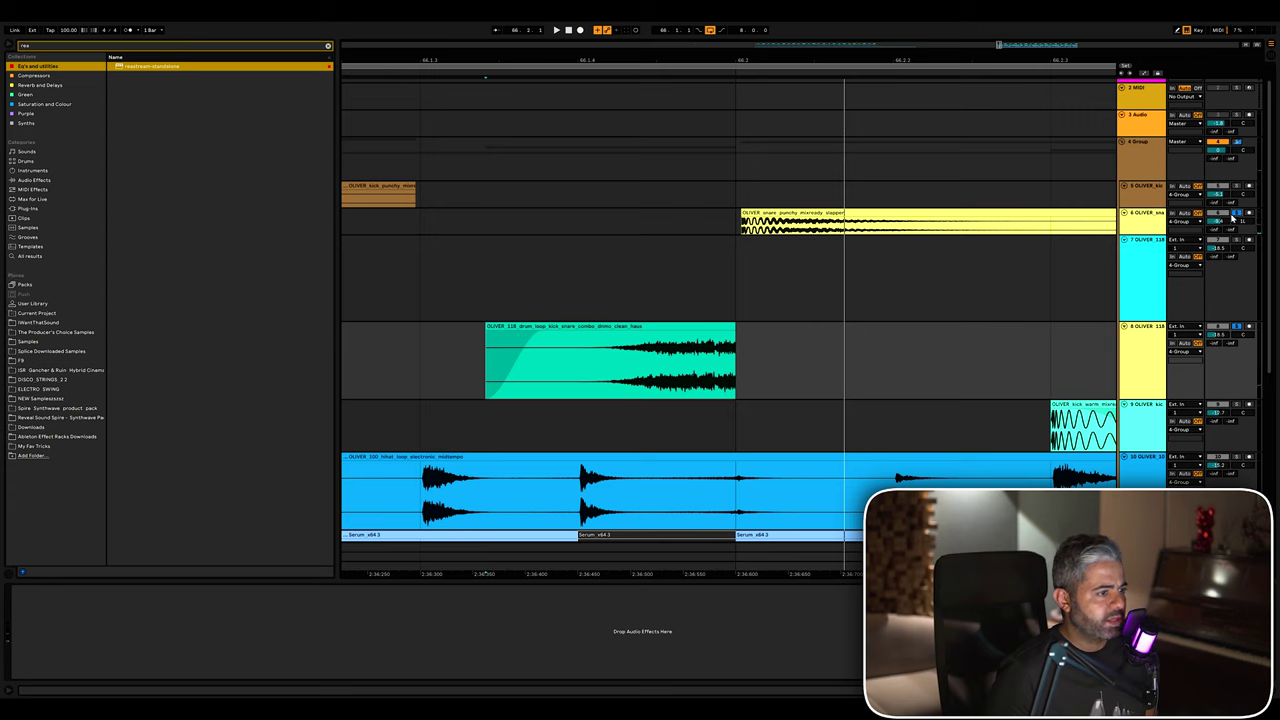
{"action": "left_click", "coordinate": [437, 275]}
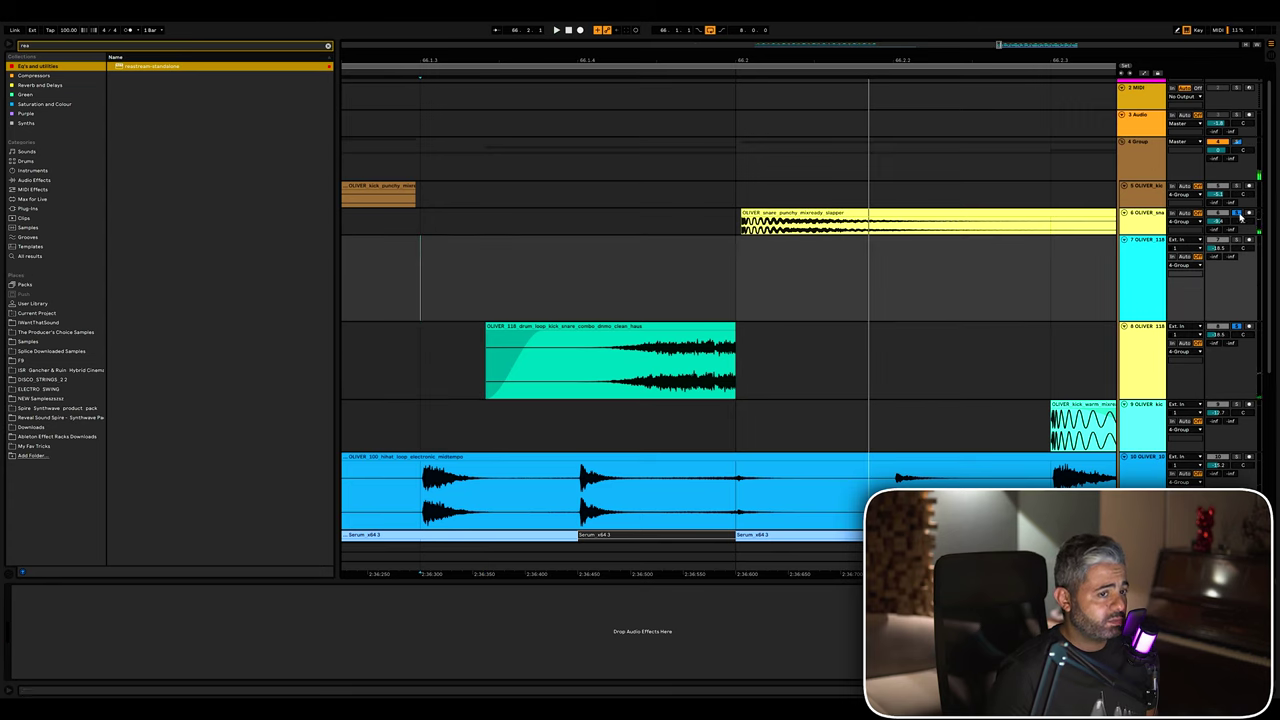
Solo the whole drum group and play it from bar 66, switching track 8 off and on to compare
{"action": "left_click", "coordinate": [1237, 143]}
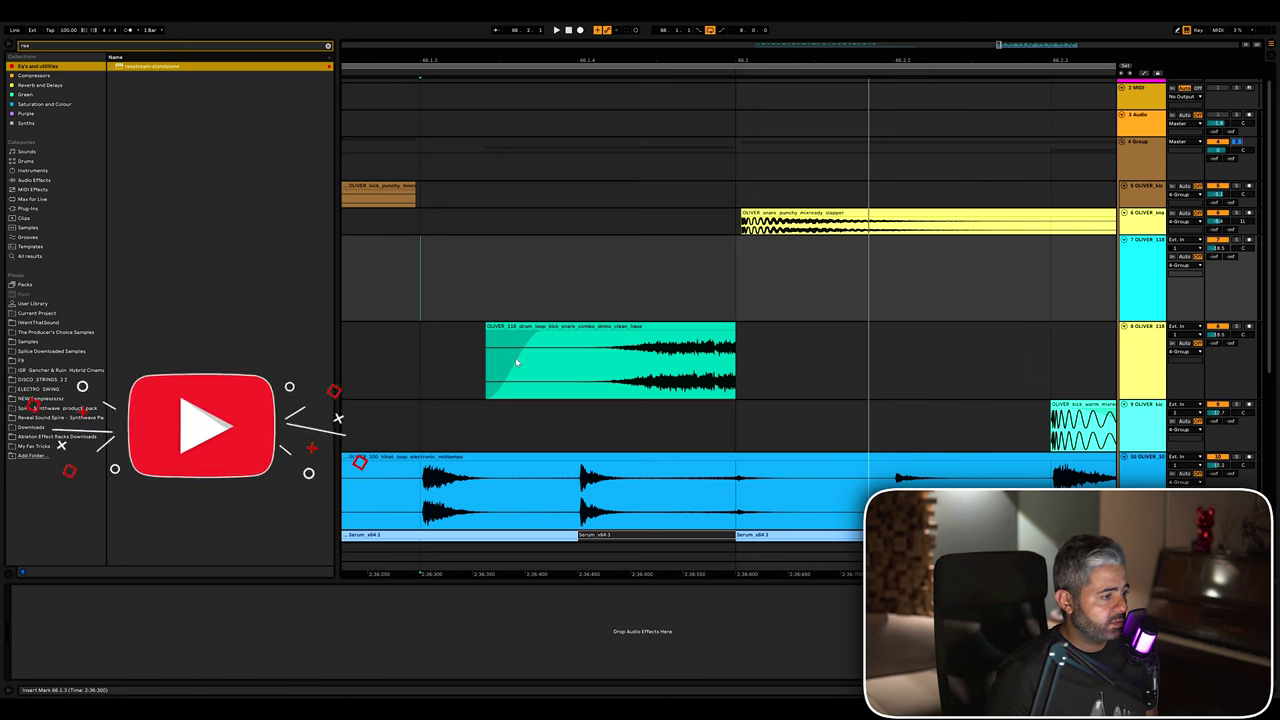
{"action": "left_click", "coordinate": [502, 362]}
{"action": "key", "text": "minus"}
{"action": "key", "text": "minus"}
{"action": "key", "text": "minus"}
{"action": "key", "text": "minus"}
{"action": "key", "text": "space"}
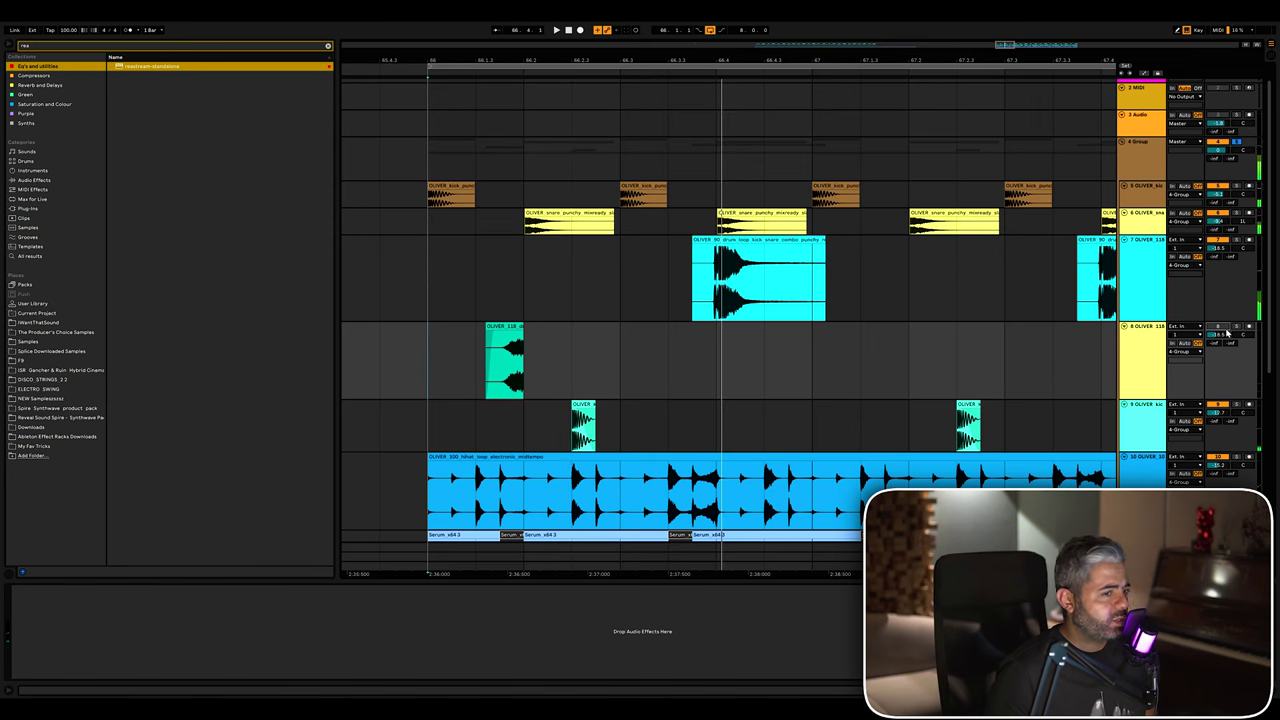
{"action": "left_click", "coordinate": [1224, 330]}
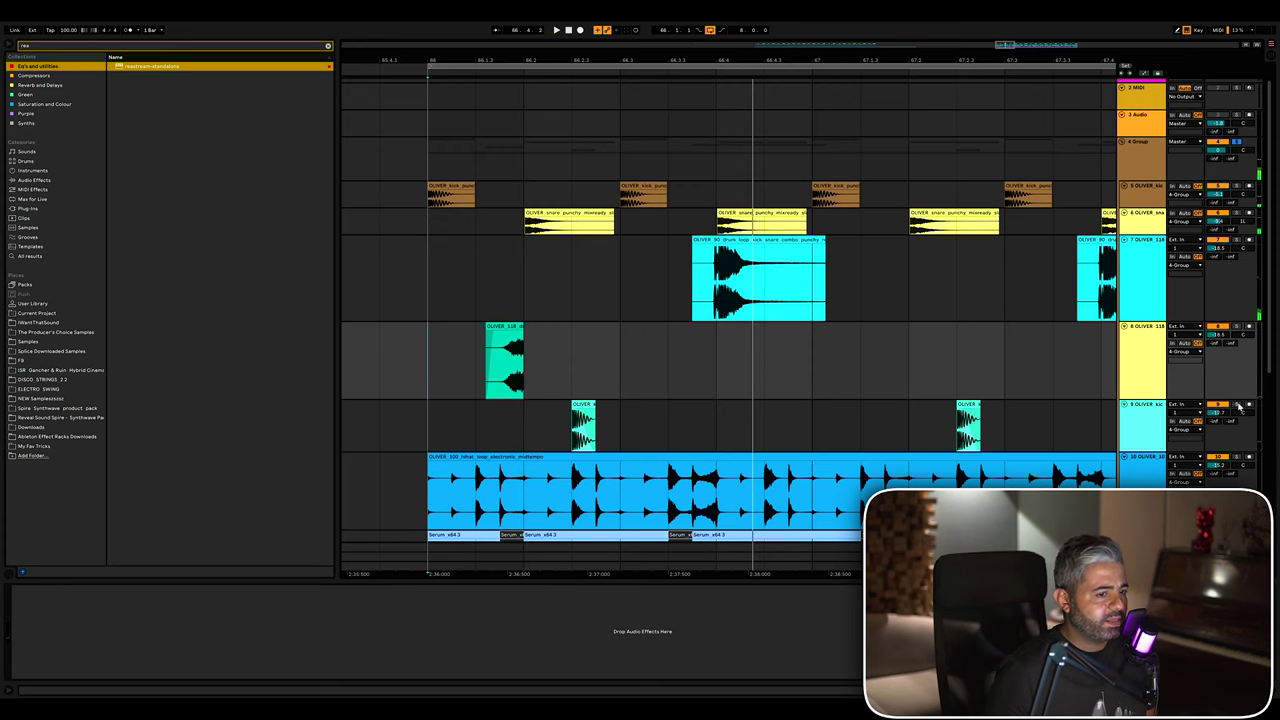
Solo the track 9 kick and play it from 66.2, adding the track 5 kick to hear both from bar 66
{"action": "left_click", "coordinate": [523, 430]}
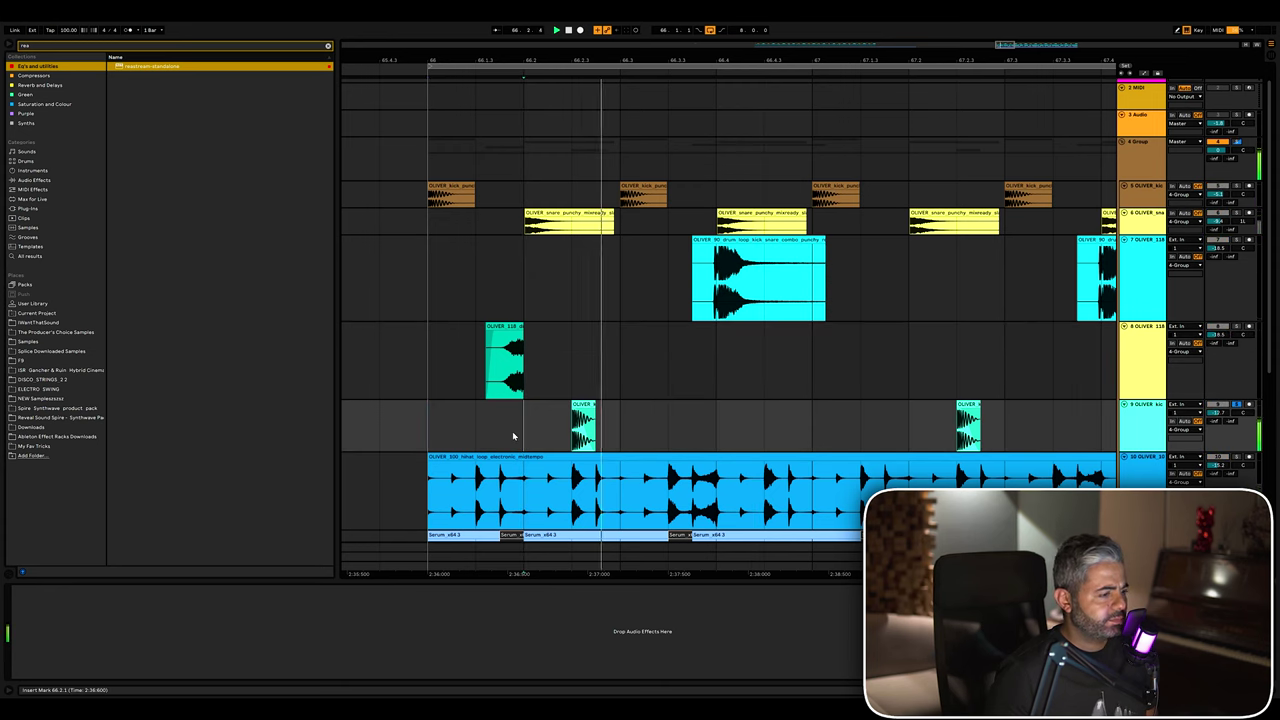
{"action": "left_click", "coordinate": [416, 210]}
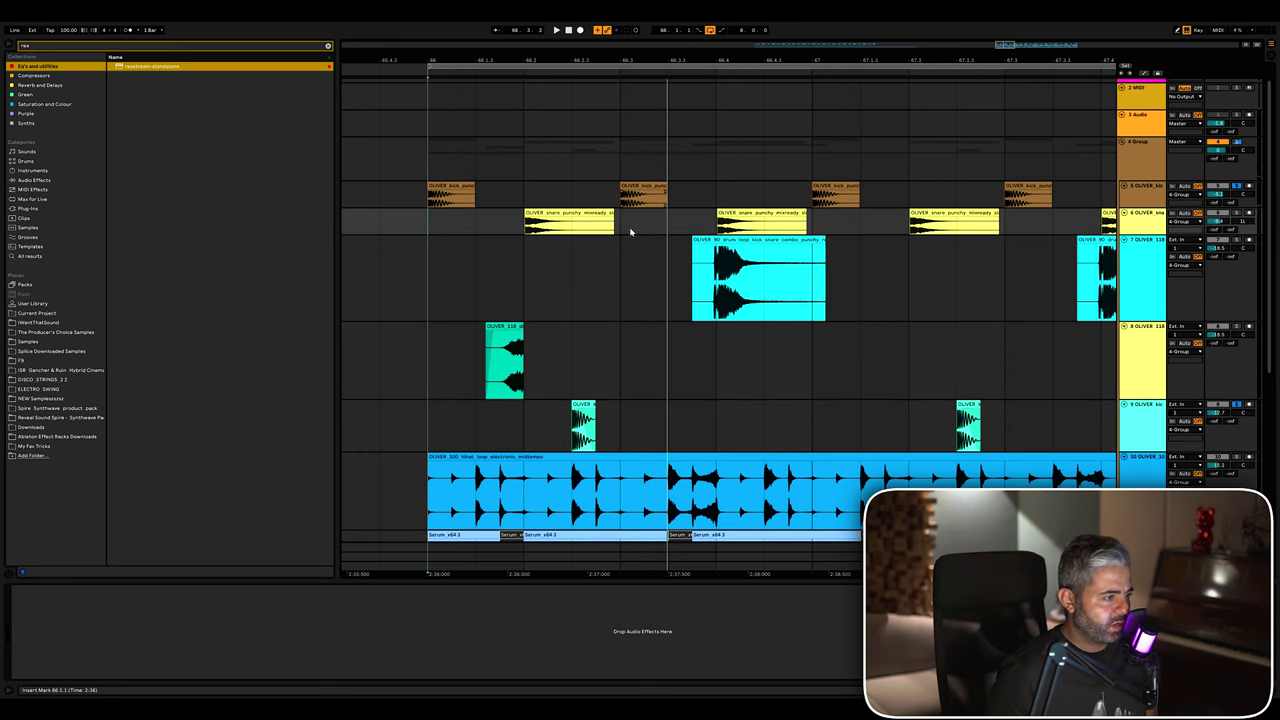
{"action": "left_click", "coordinate": [413, 206]}
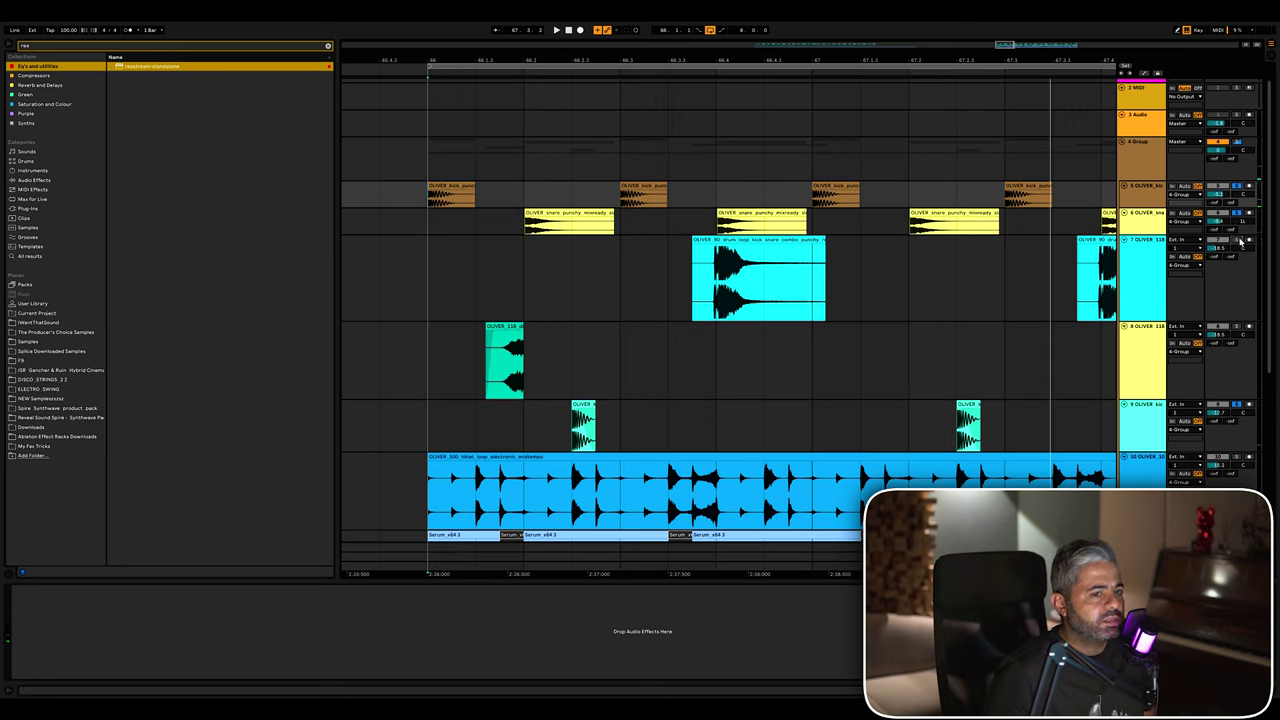
Play the kick, snare, drum loop and reversed layers on tracks 5 to 9 together from bar 66, without the hi-hat
{"action": "left_click", "coordinate": [414, 303]}
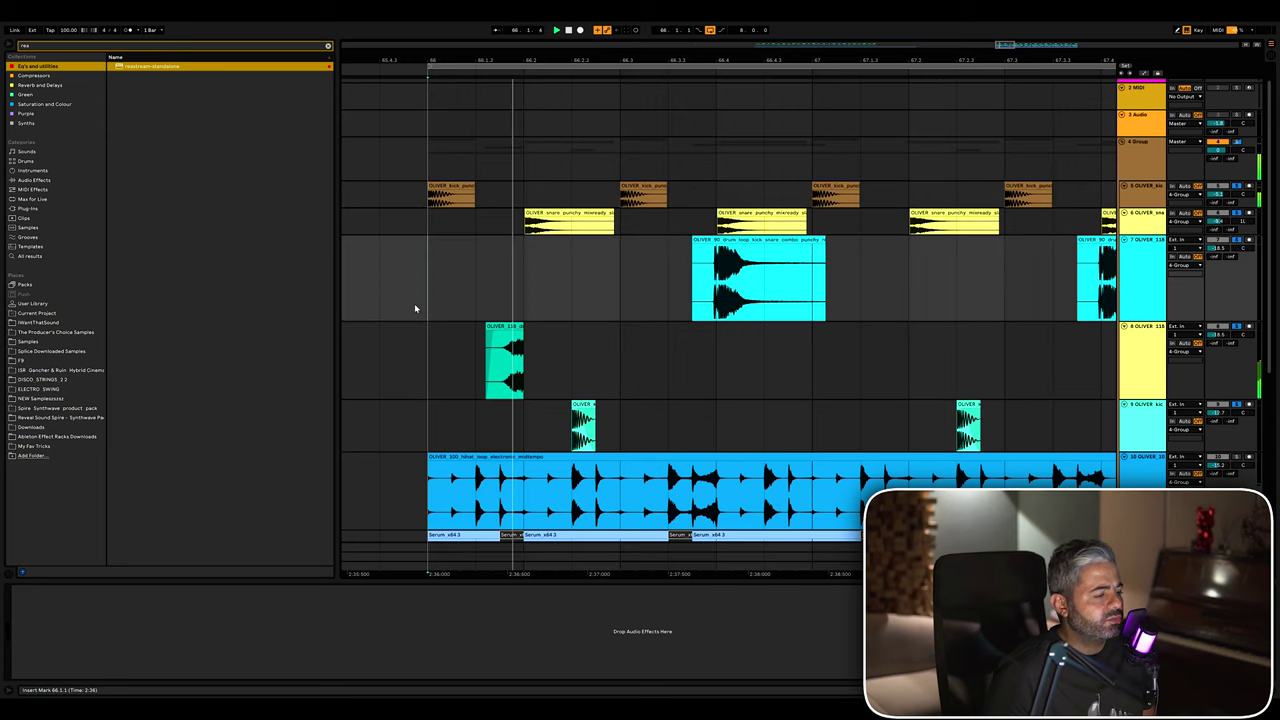
{"action": "left_click", "coordinate": [645, 369]}
{"action": "key", "text": "minus"}
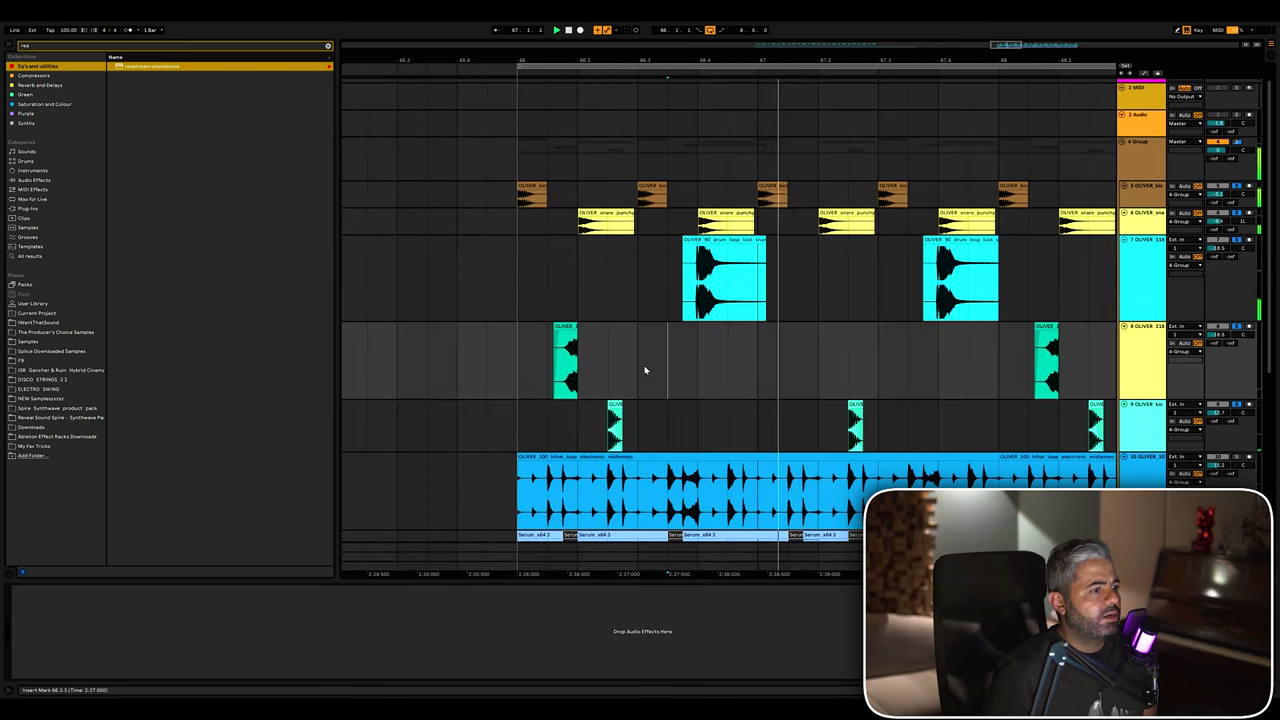
{"action": "scroll", "coordinate": [643, 374], "scroll_direction": "right", "scroll_amount": 1}
{"action": "scroll", "coordinate": [639, 373], "scroll_direction": "right", "scroll_amount": 1}
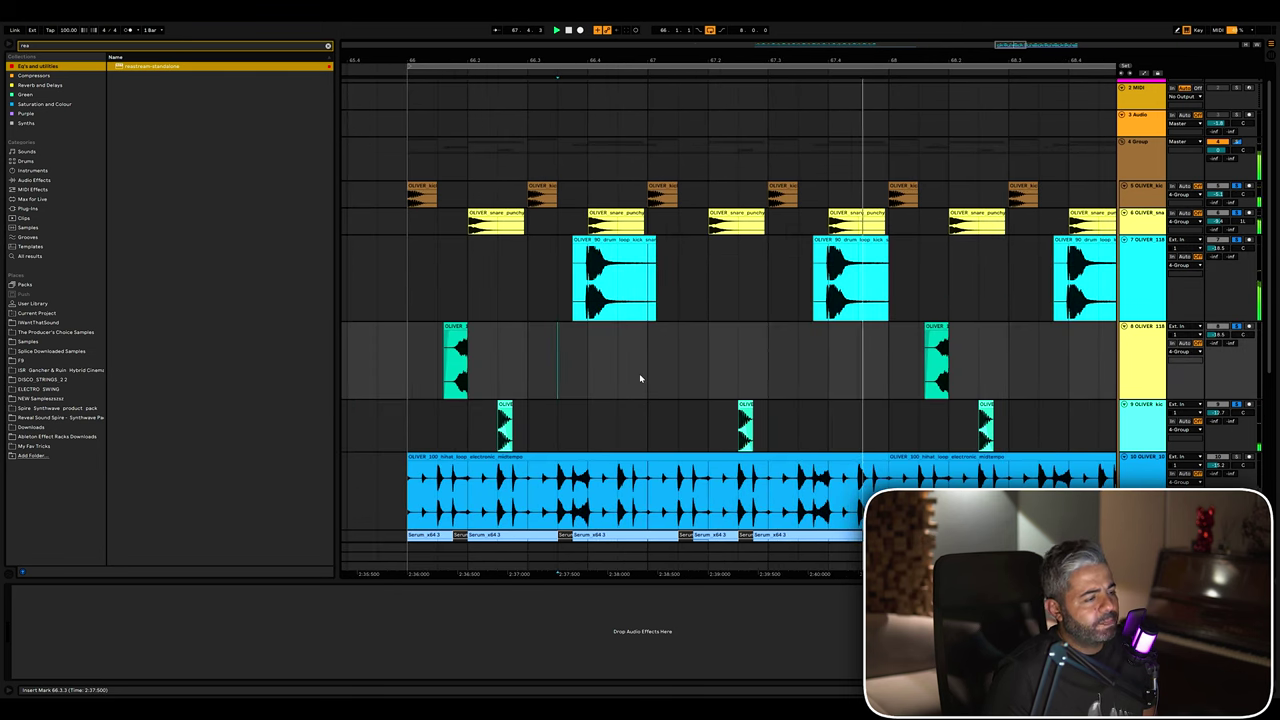
{"action": "key", "text": "minus"}
{"action": "key", "text": "minus"}
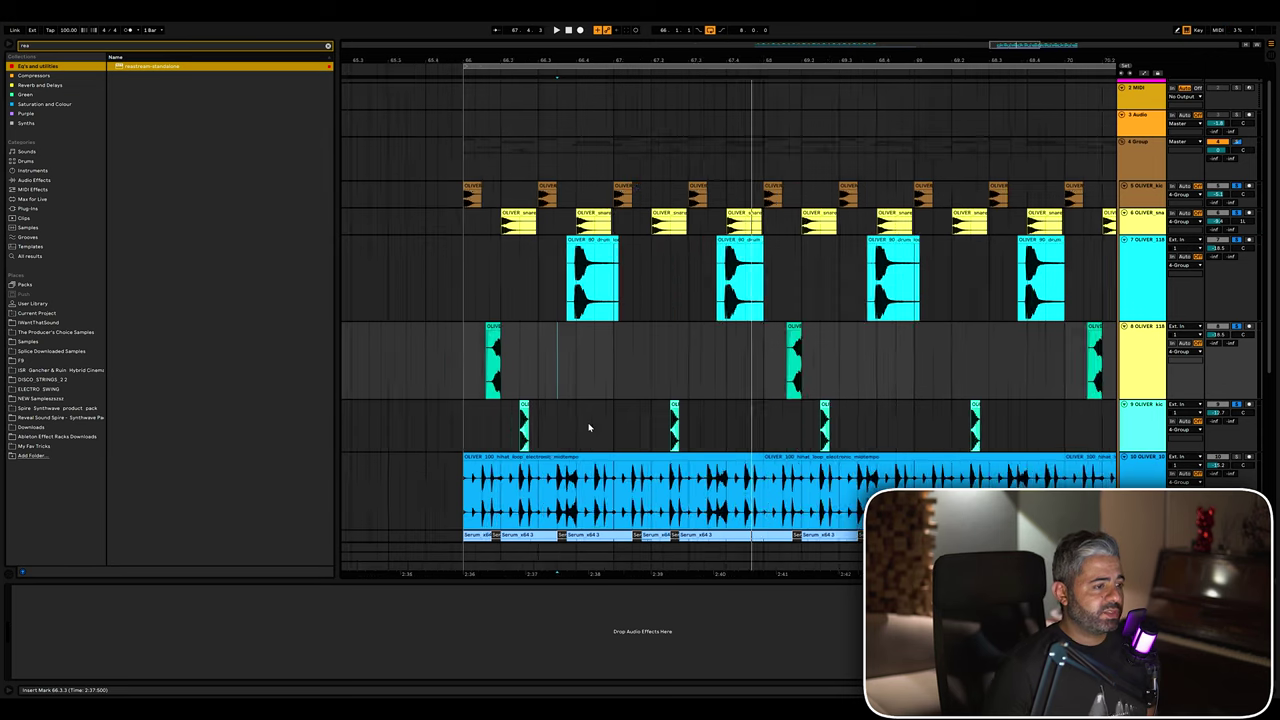
Examine the layer pattern around bars 68 to 70 and play the soloed drum layers from 68.3
{"action": "scroll", "coordinate": [640, 420], "scroll_direction": "right", "scroll_amount": 1}
{"action": "key", "text": "plus"}
{"action": "key", "text": "plus"}
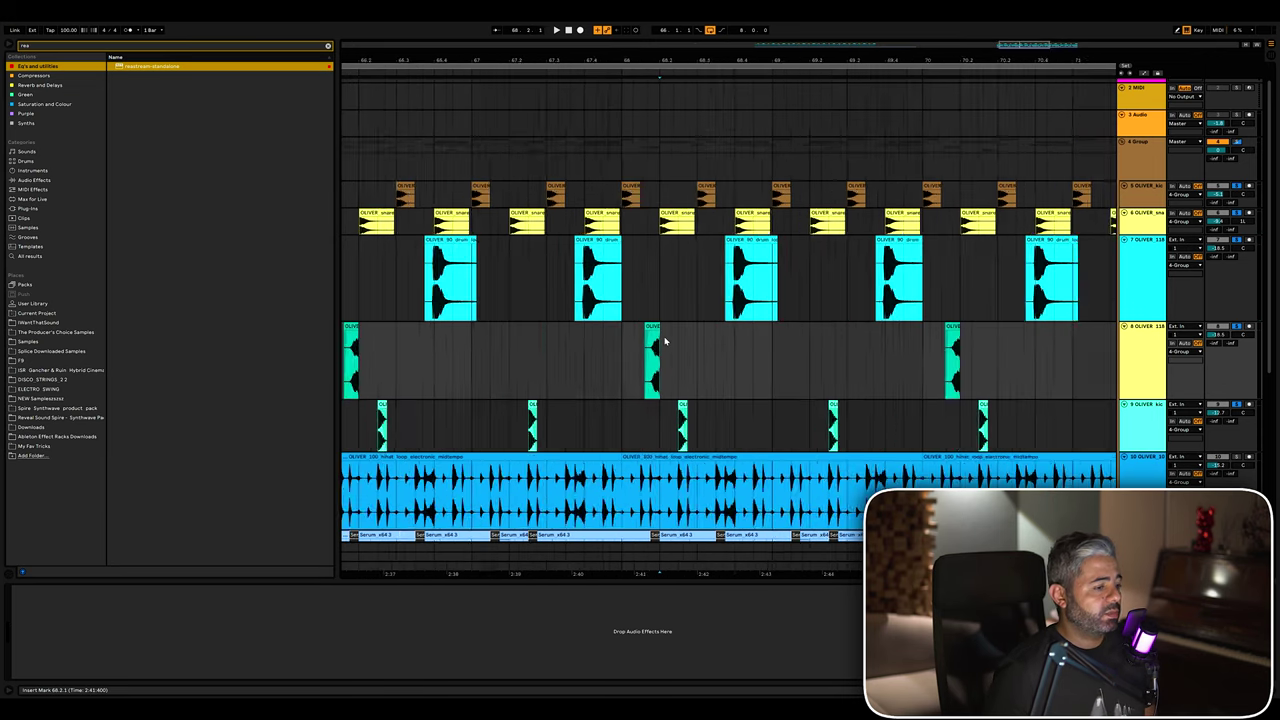
{"action": "scroll", "coordinate": [670, 343], "scroll_direction": "right", "scroll_amount": 2}
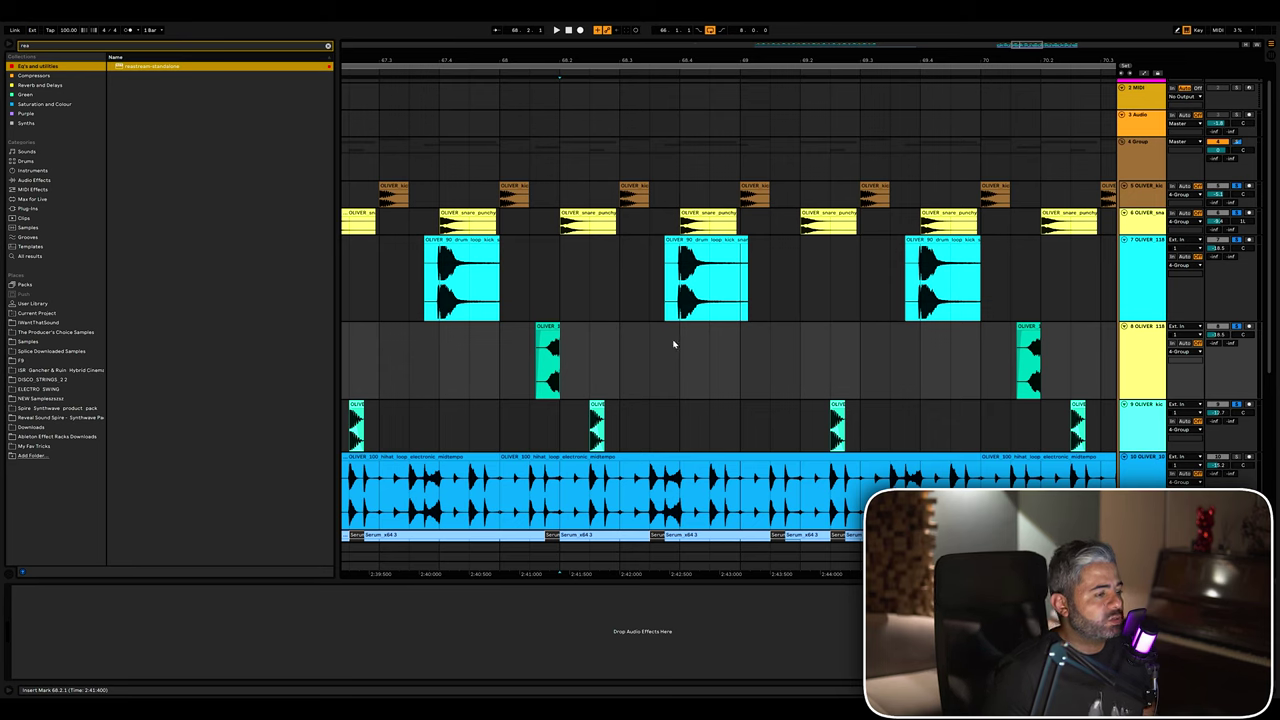
{"action": "left_click", "coordinate": [618, 316]}
{"action": "key", "text": "space"}
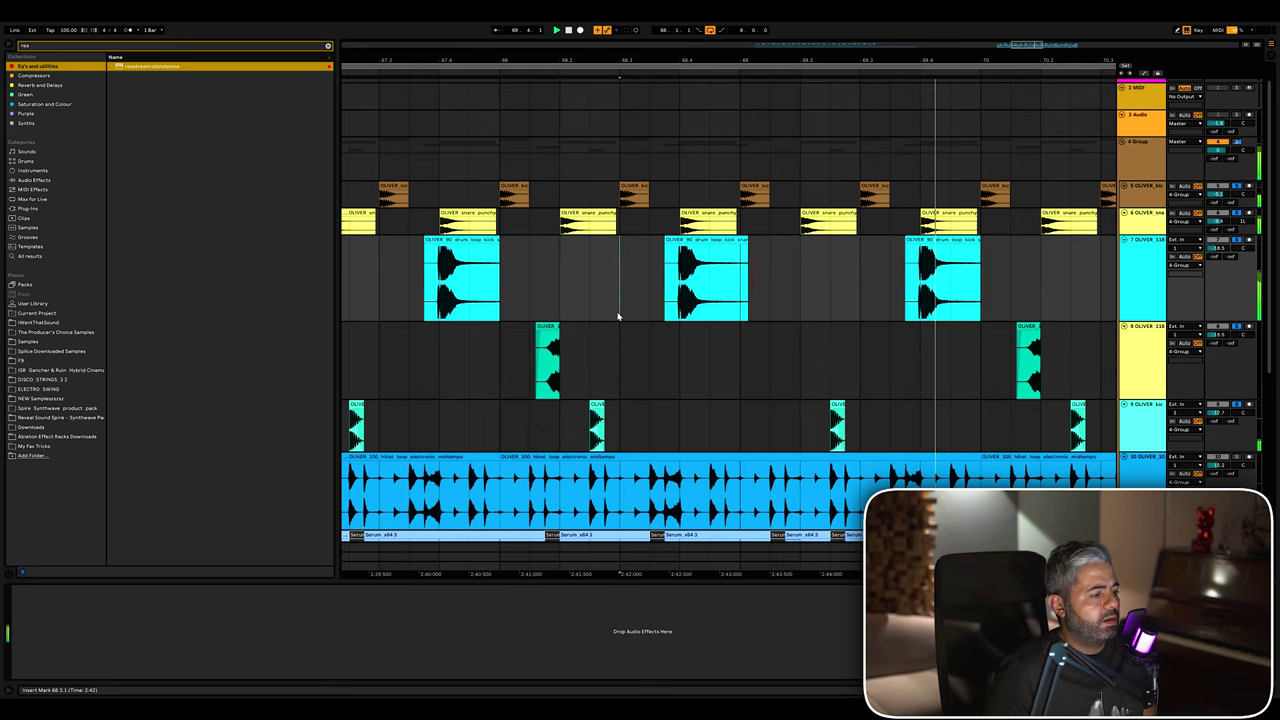
Solo only the track 10 hi-hat loop within the drum group and play it from bar 66
{"action": "scroll", "coordinate": [618, 316], "scroll_direction": "down", "scroll_amount": 4}
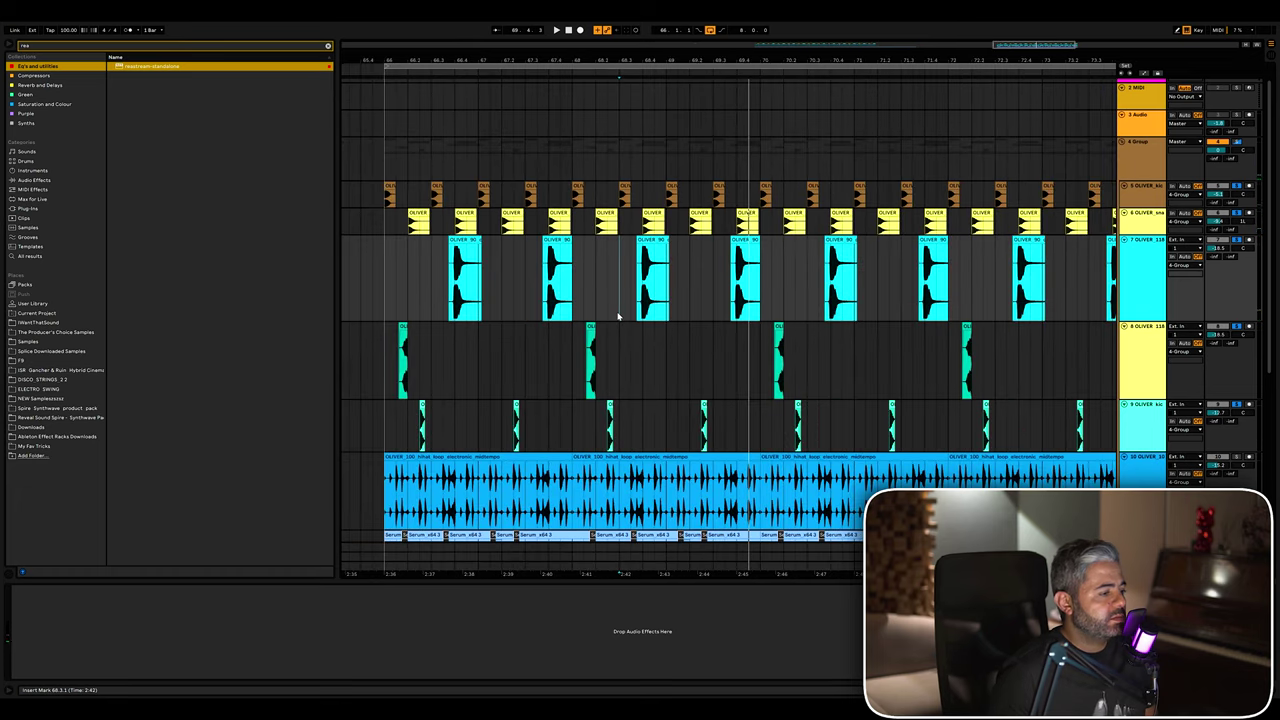
{"action": "scroll", "coordinate": [379, 290], "scroll_direction": "up", "scroll_amount": 5}
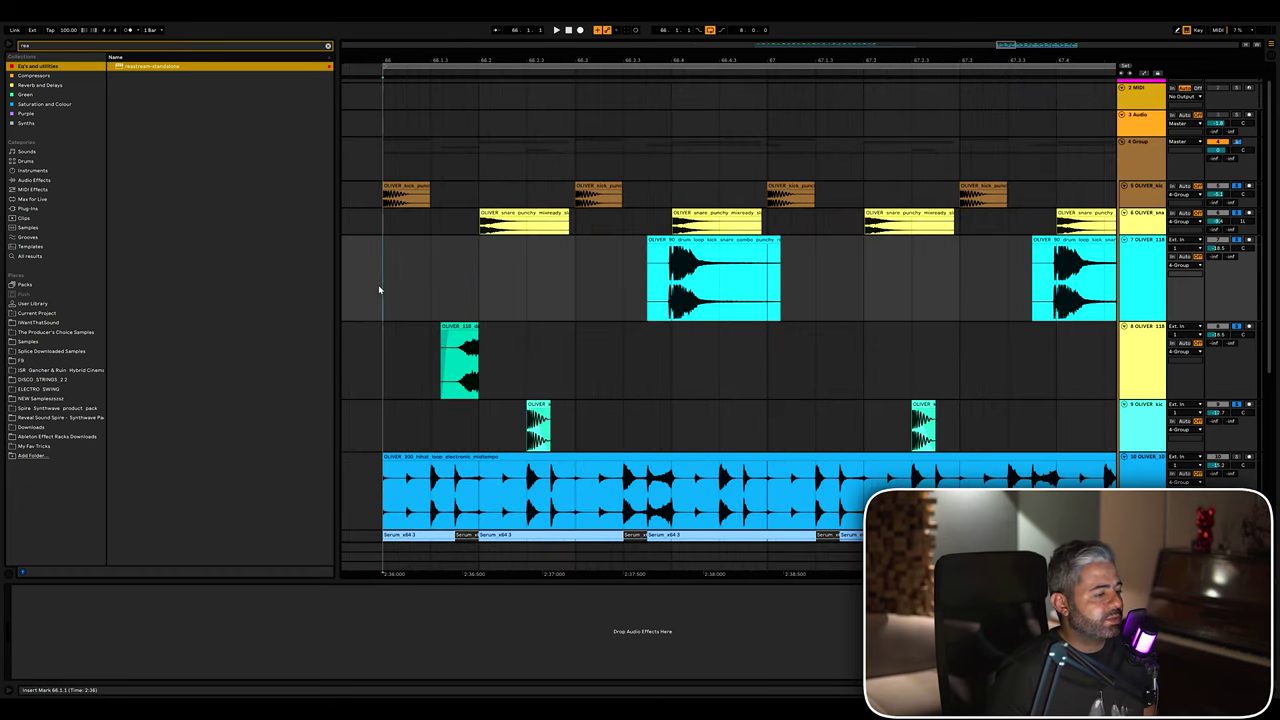
{"action": "scroll", "coordinate": [726, 395], "scroll_direction": "down", "scroll_amount": 2}
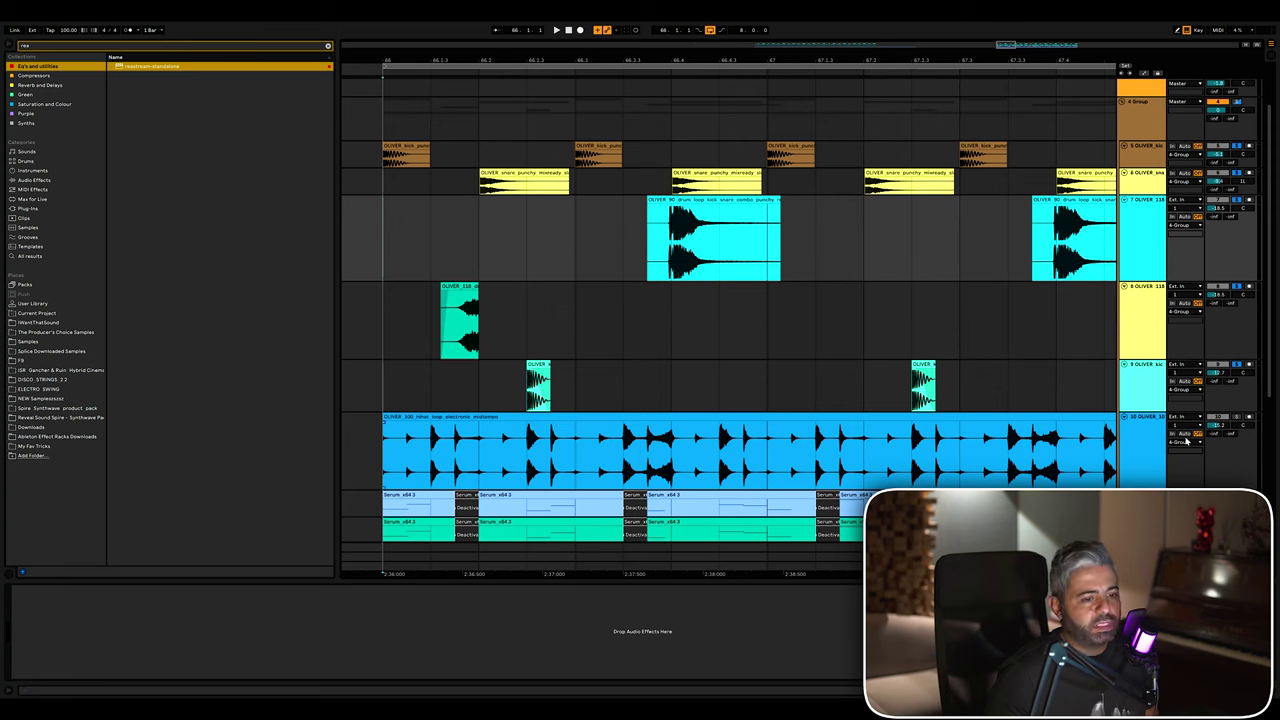
{"action": "key", "text": "space"}
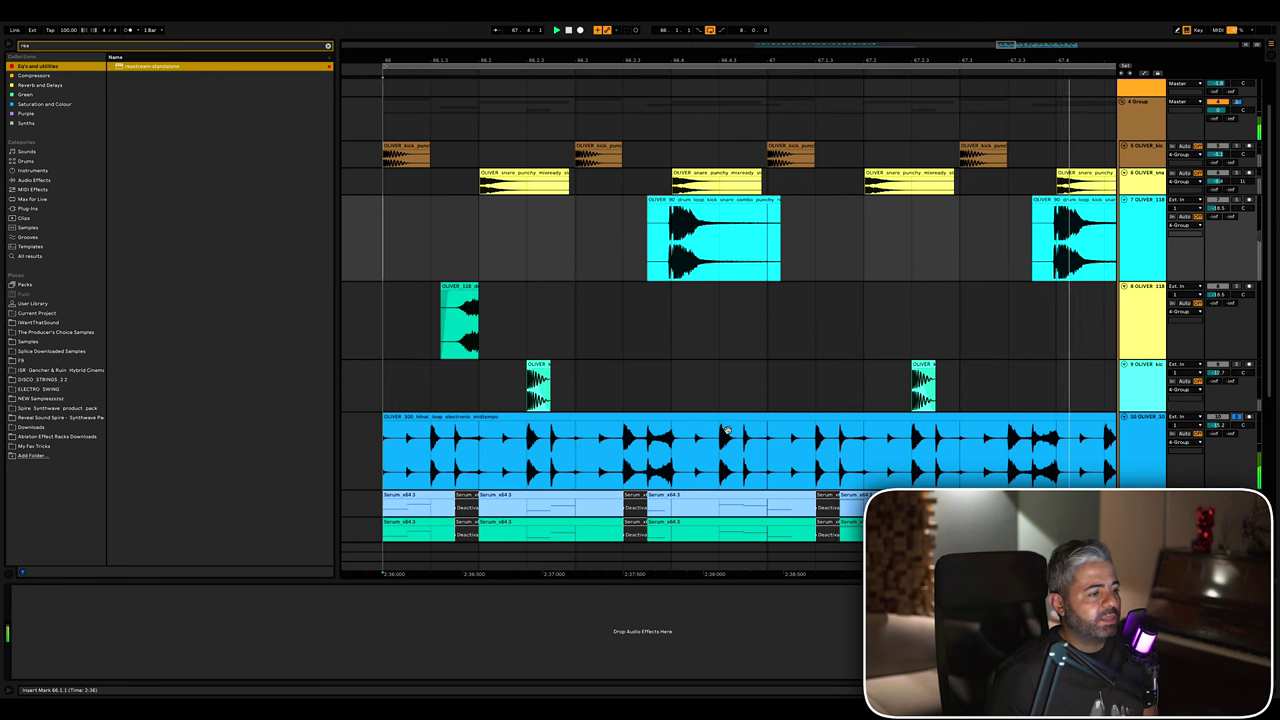
Play the soloed hi-hat loop from 66.3.3 with the repeated loop clips in view
{"action": "left_click", "coordinate": [625, 438]}
{"action": "key", "text": "space"}
{"action": "scroll", "coordinate": [691, 415], "scroll_direction": "down", "scroll_amount": 4}
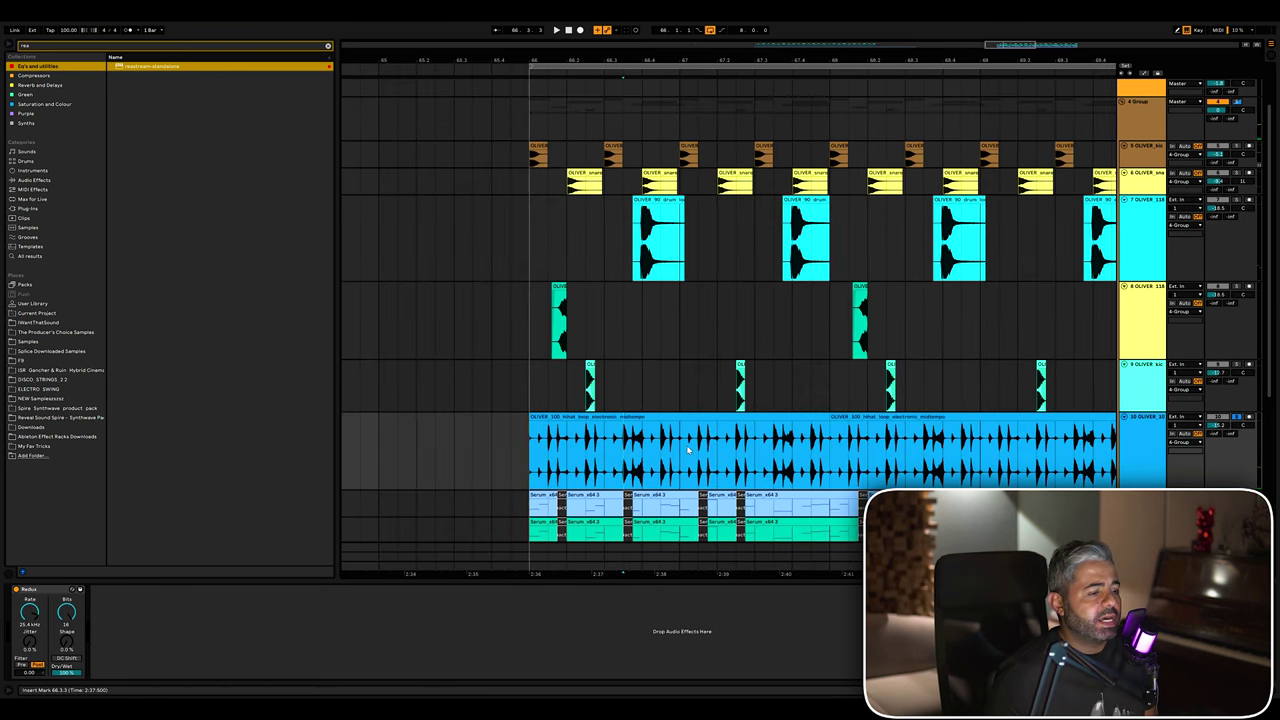
{"action": "scroll", "coordinate": [688, 450], "scroll_direction": "right", "scroll_amount": 3}
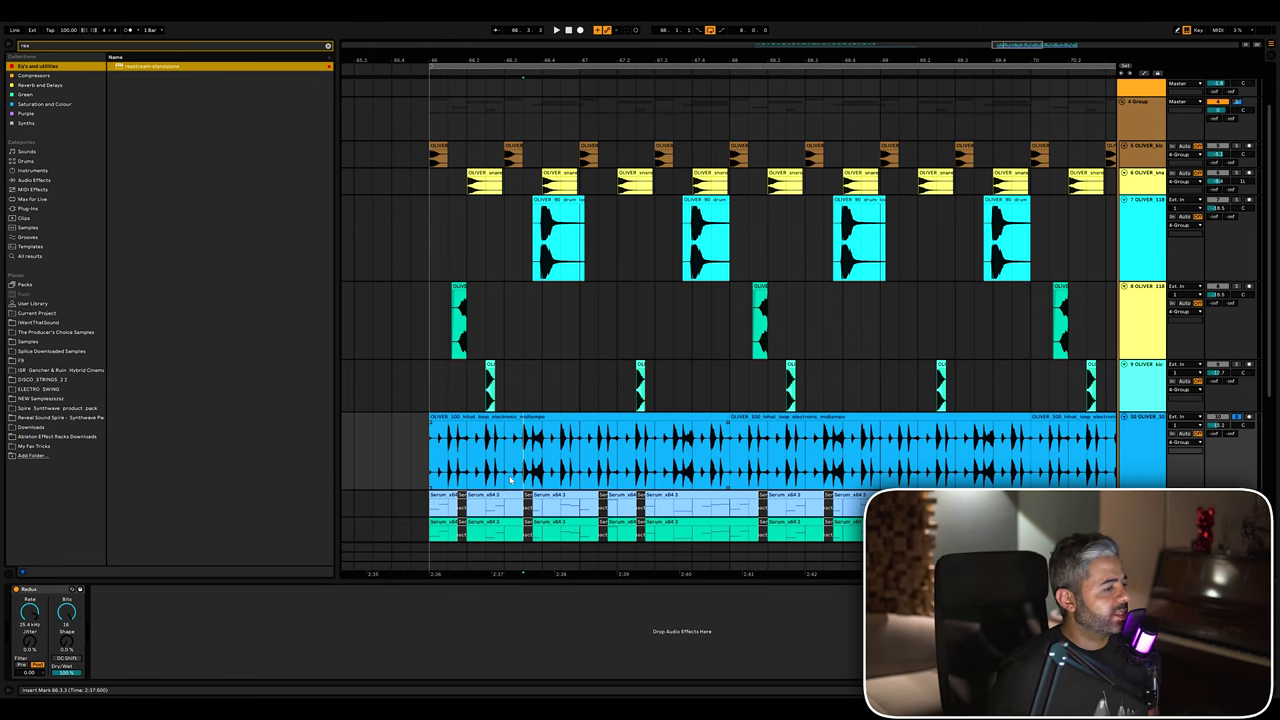
{"action": "scroll", "coordinate": [455, 432], "scroll_direction": "down", "scroll_amount": 1}
{"action": "key", "text": "space"}
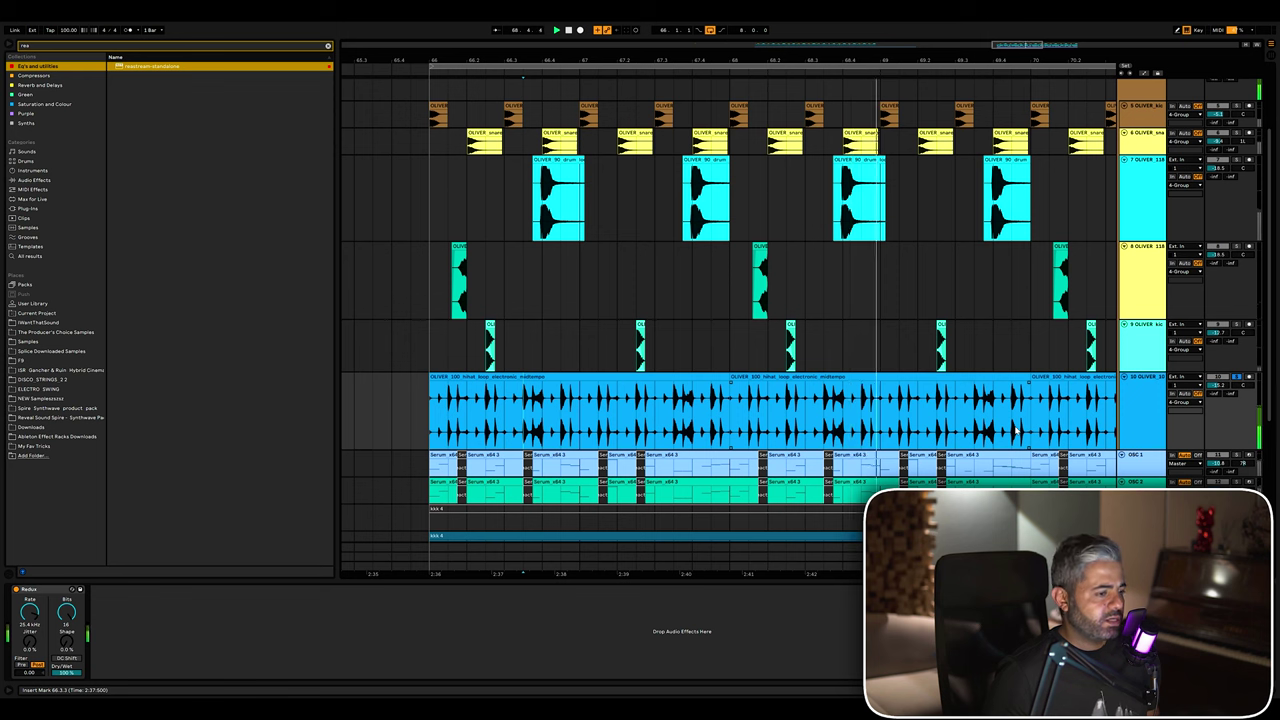
Examine the individual hits in the first track 10 hi-hat clip up close, playing the loop from bar 66
{"action": "scroll", "coordinate": [432, 432], "scroll_direction": "up", "scroll_amount": 5}
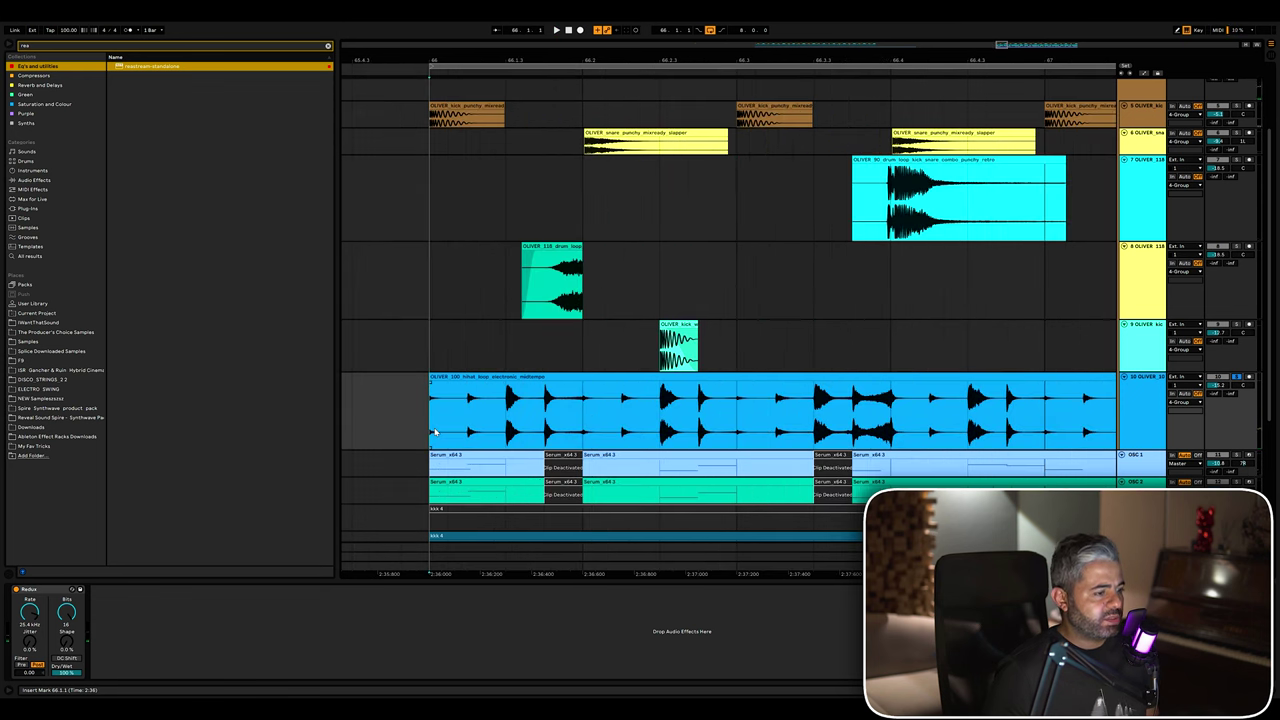
{"action": "scroll", "coordinate": [434, 432], "scroll_direction": "up", "scroll_amount": 5}
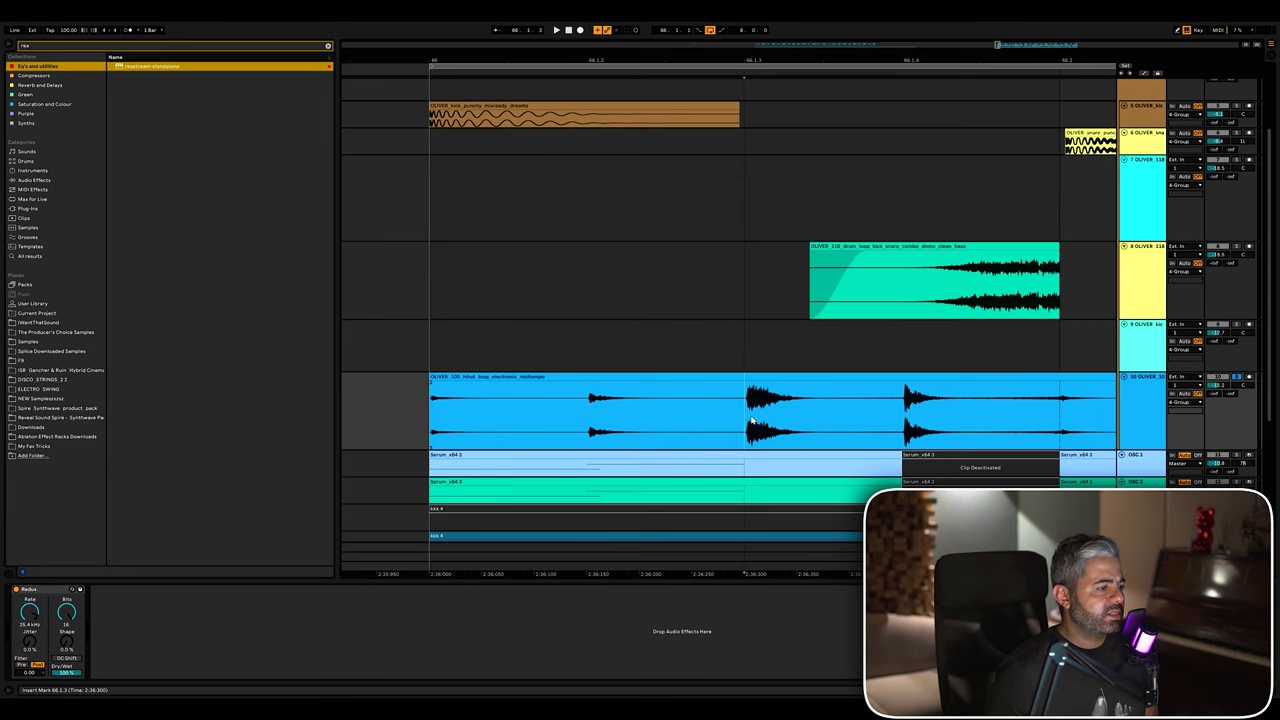
{"action": "scroll", "coordinate": [751, 423], "scroll_direction": "up", "scroll_amount": 5}
{"action": "scroll", "coordinate": [751, 421], "scroll_direction": "down", "scroll_amount": 10}
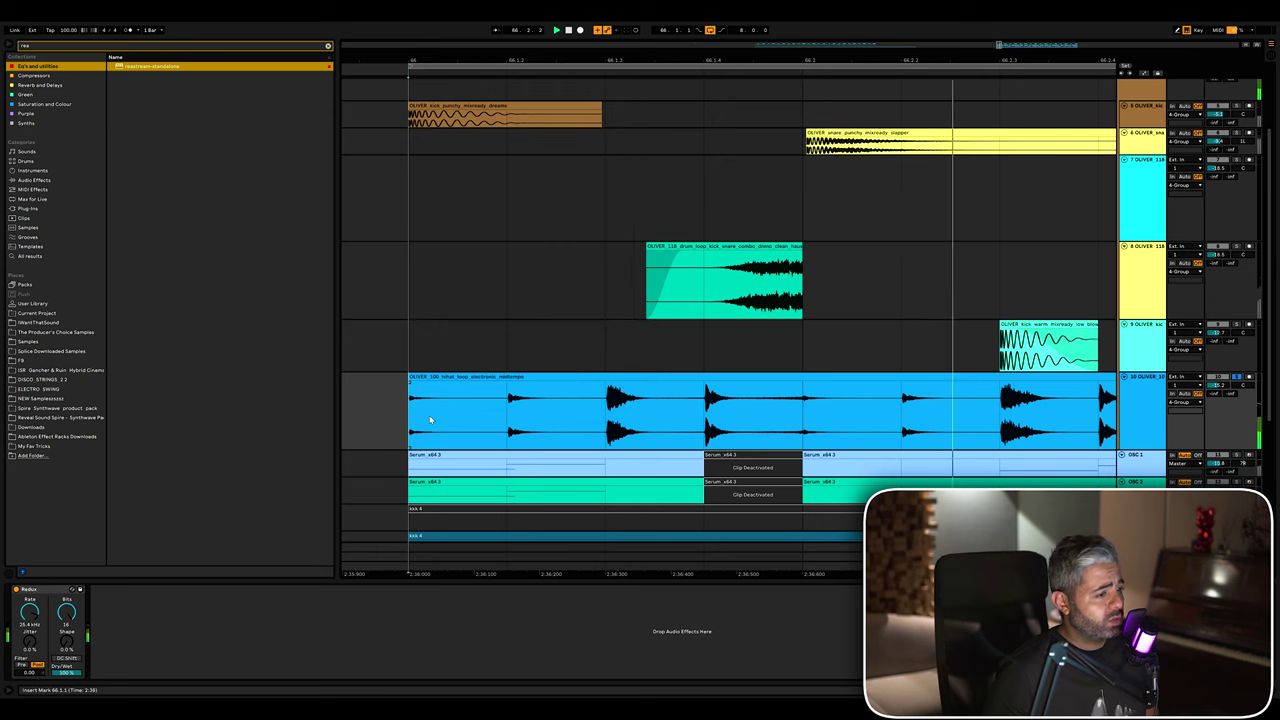
{"action": "scroll", "coordinate": [430, 418], "scroll_direction": "down", "scroll_amount": 5}
{"action": "scroll", "coordinate": [435, 416], "scroll_direction": "down", "scroll_amount": 5}
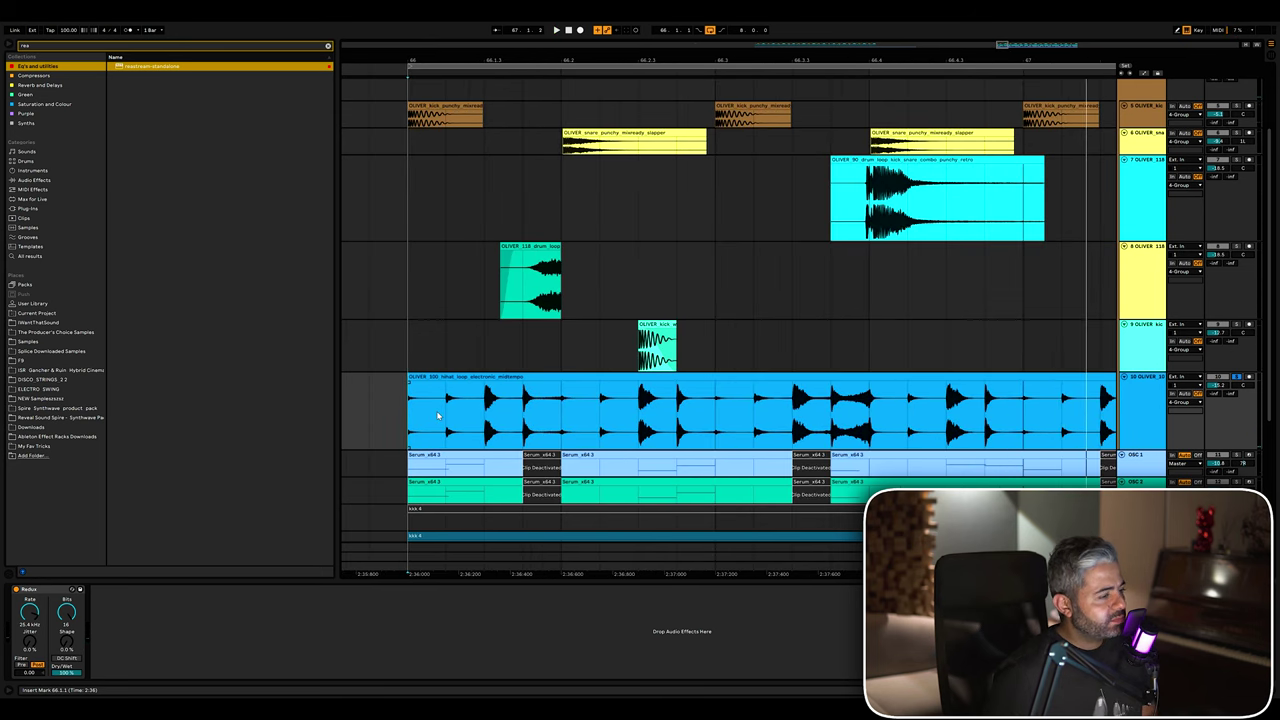
{"action": "scroll", "coordinate": [441, 414], "scroll_direction": "down", "scroll_amount": 10}
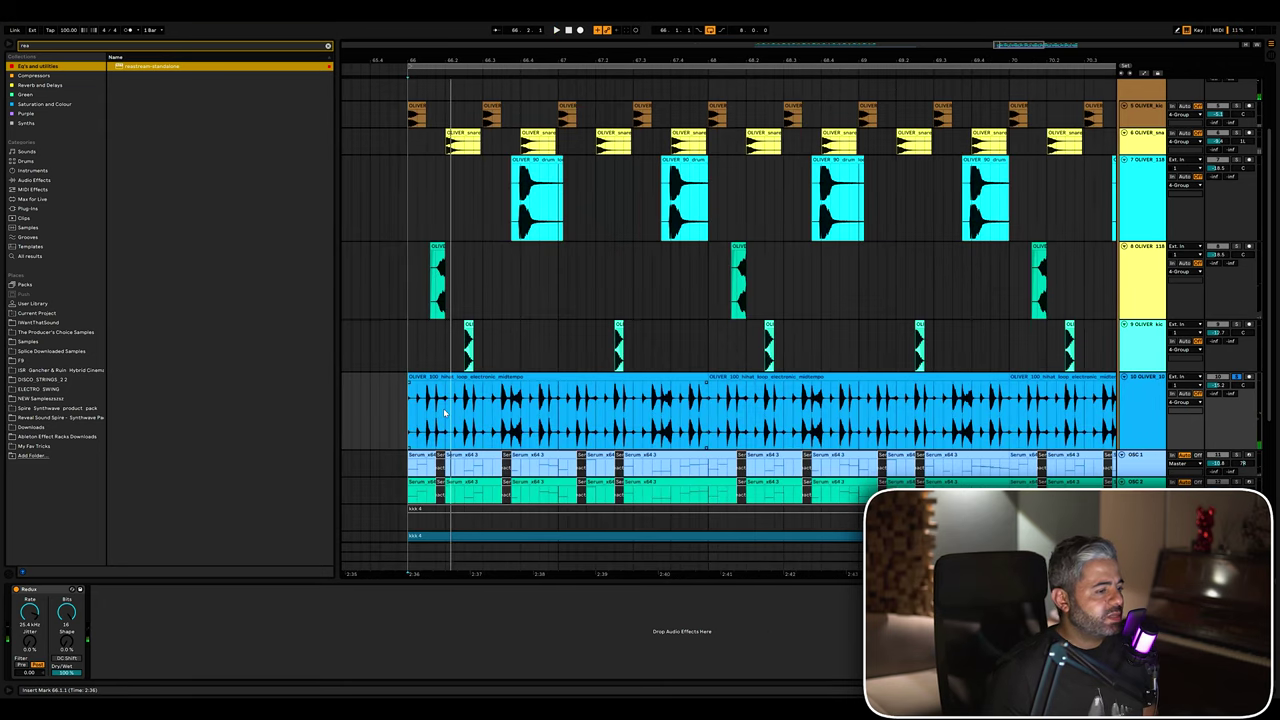
{"action": "scroll", "coordinate": [480, 404], "scroll_direction": "down", "scroll_amount": 3}
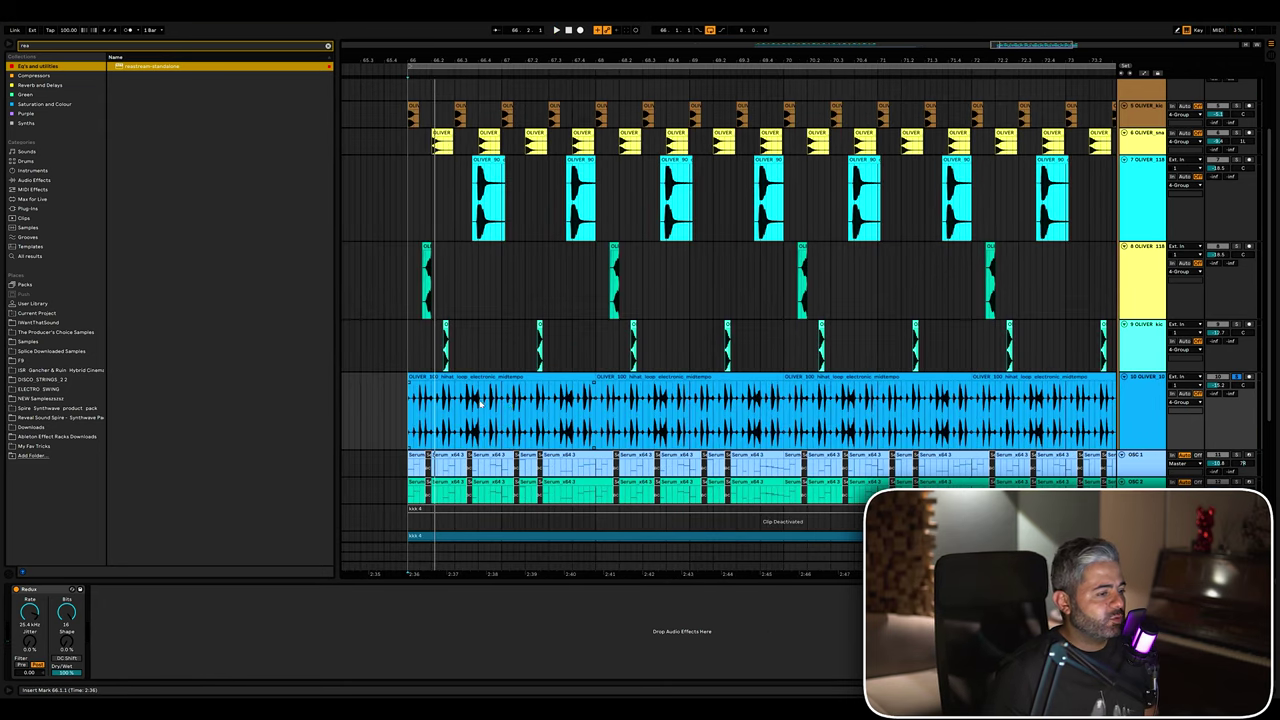
Play the soloed kick, snare and reversed layers on tracks 5 to 9 from bar 66, bringing in the track 10 hi-hat
{"action": "key", "text": "space"}
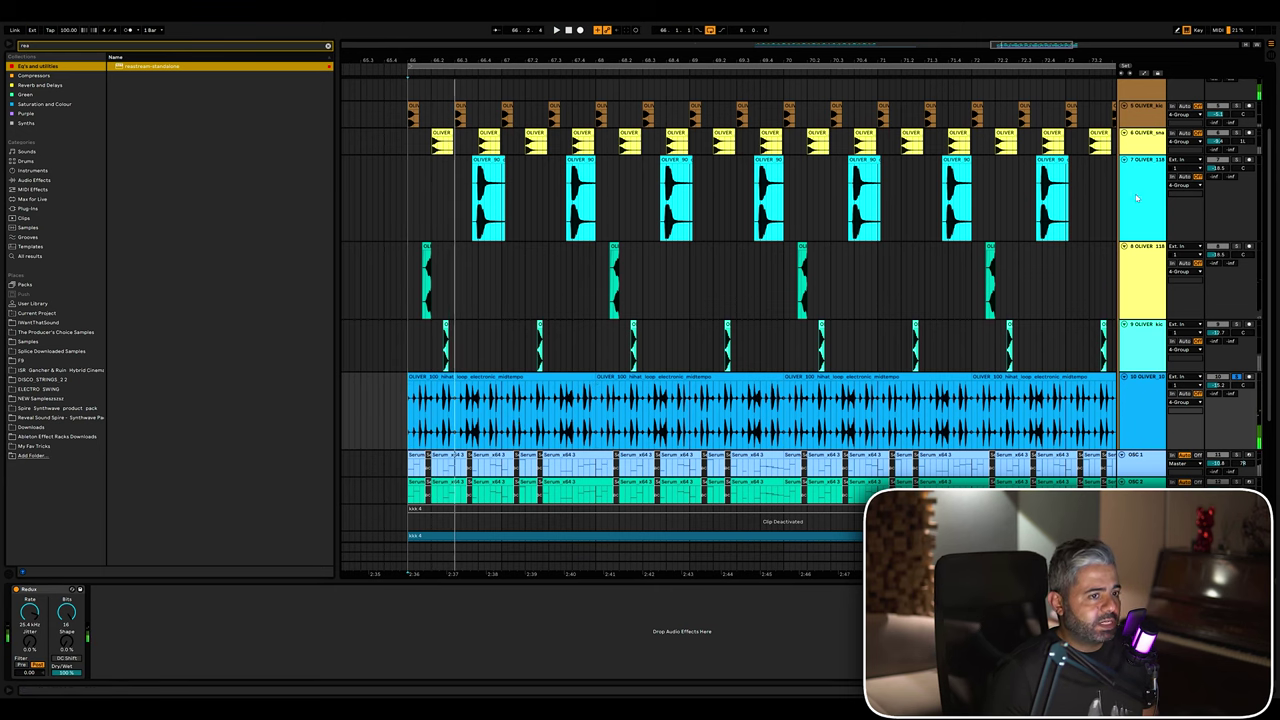
{"action": "scroll", "coordinate": [1097, 313], "scroll_direction": "up", "scroll_amount": 1}
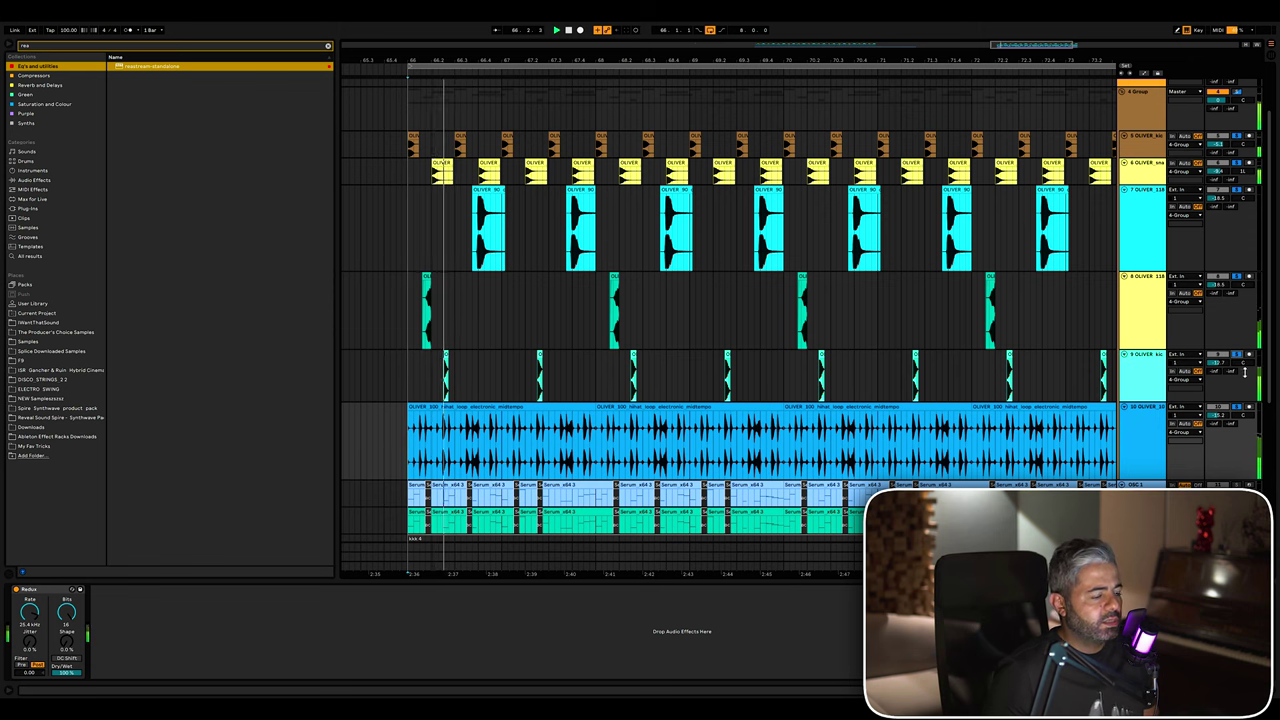
{"action": "scroll", "coordinate": [978, 348], "scroll_direction": "down", "scroll_amount": 4}
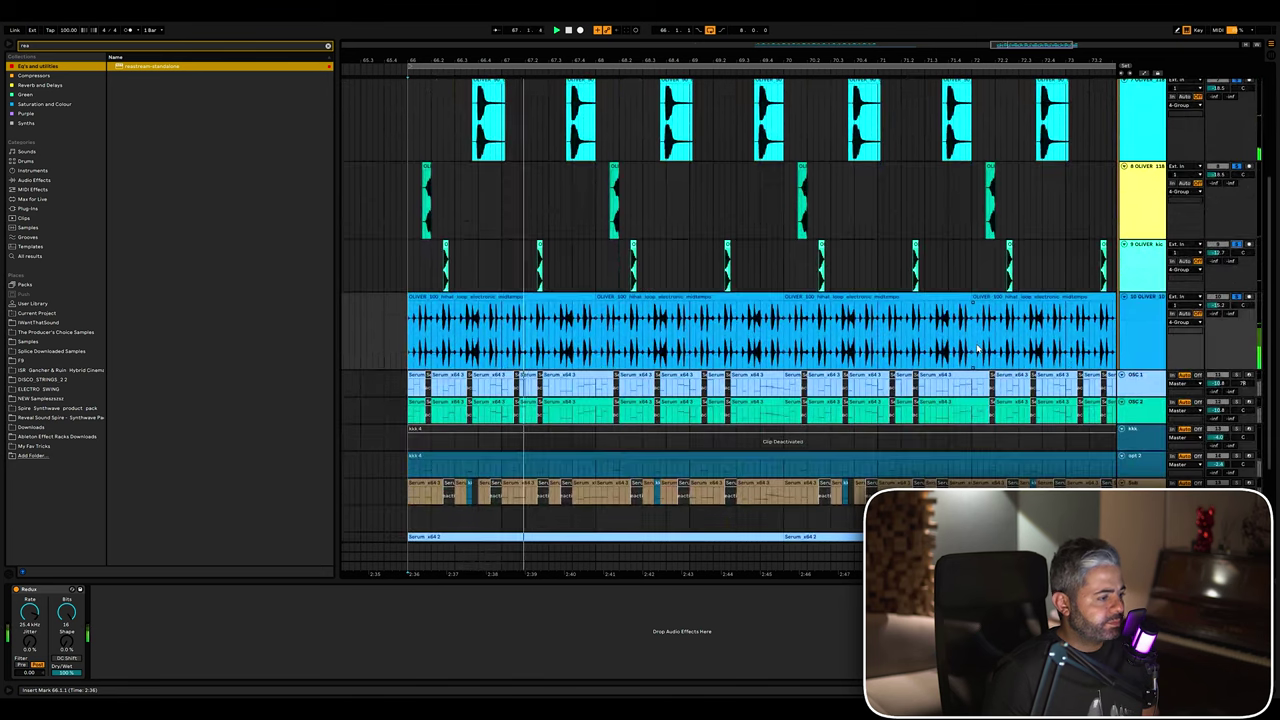
Turn off the solos and play the full arrangement from bar 66, looking over the synth, sub and vocal tracks
{"action": "left_click", "coordinate": [1237, 298]}
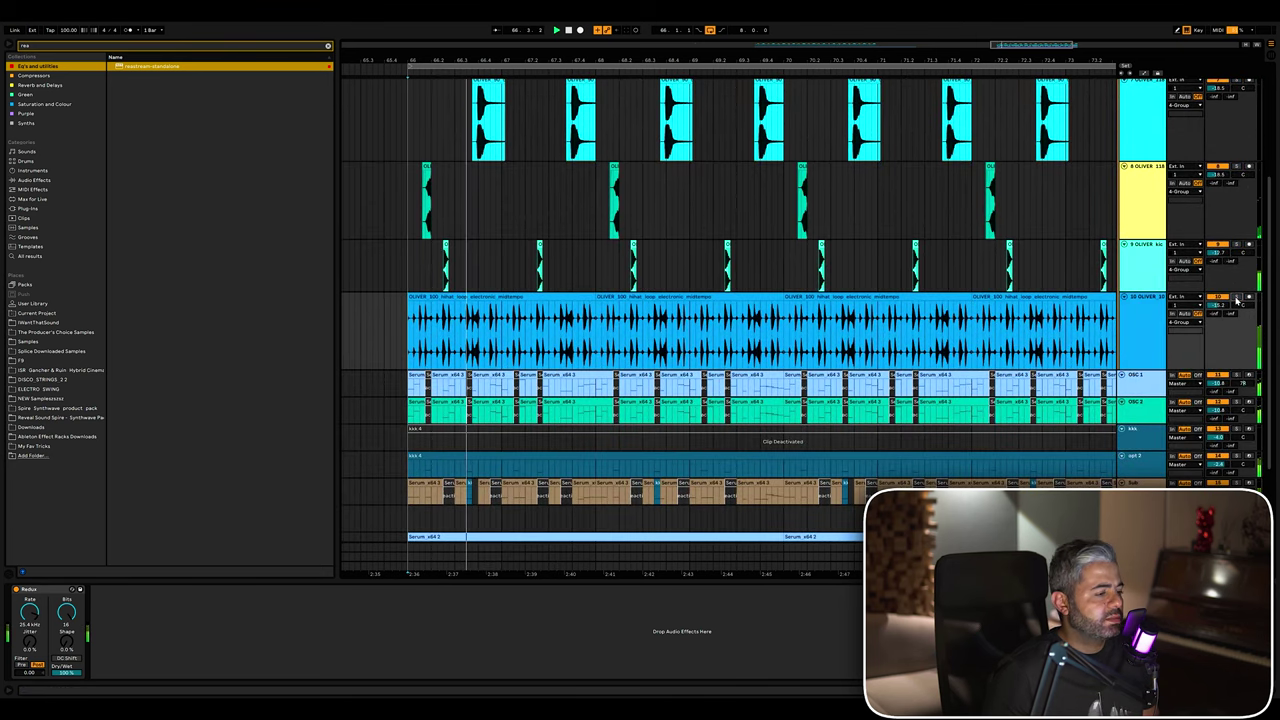
{"action": "scroll", "coordinate": [938, 376], "scroll_direction": "down", "scroll_amount": 3}
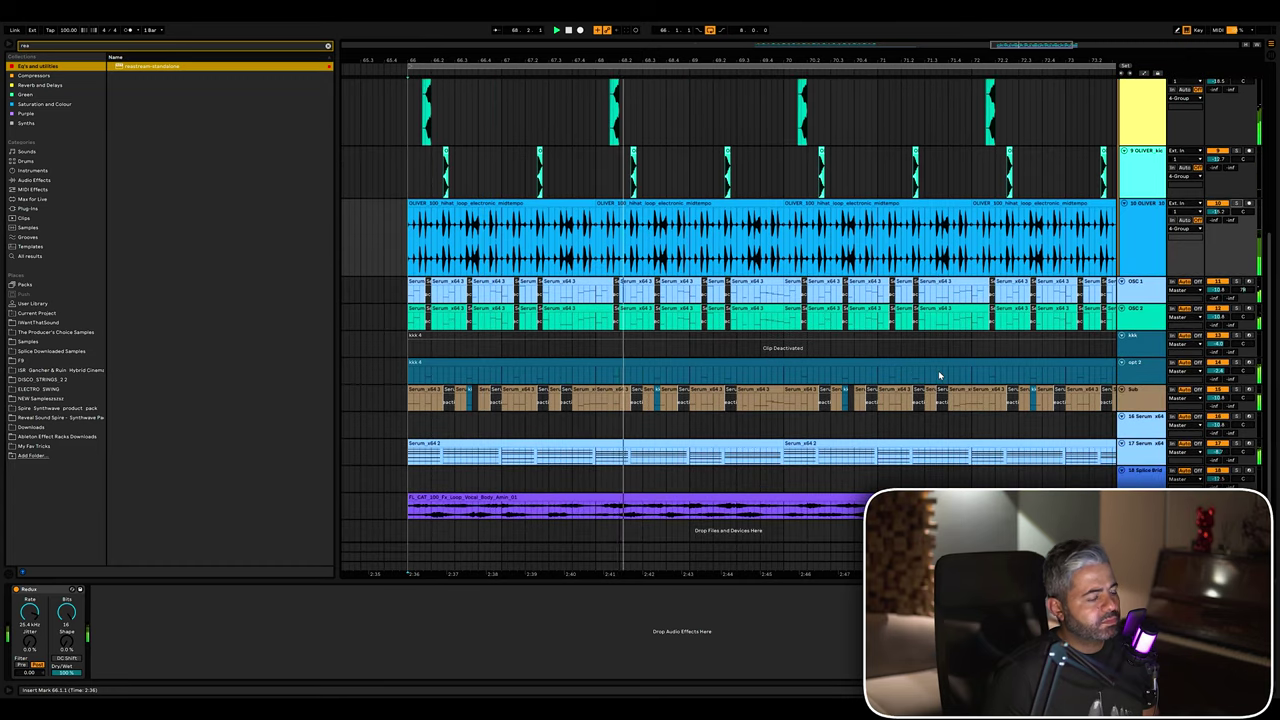
{"action": "scroll", "coordinate": [938, 370], "scroll_direction": "up", "scroll_amount": 3}
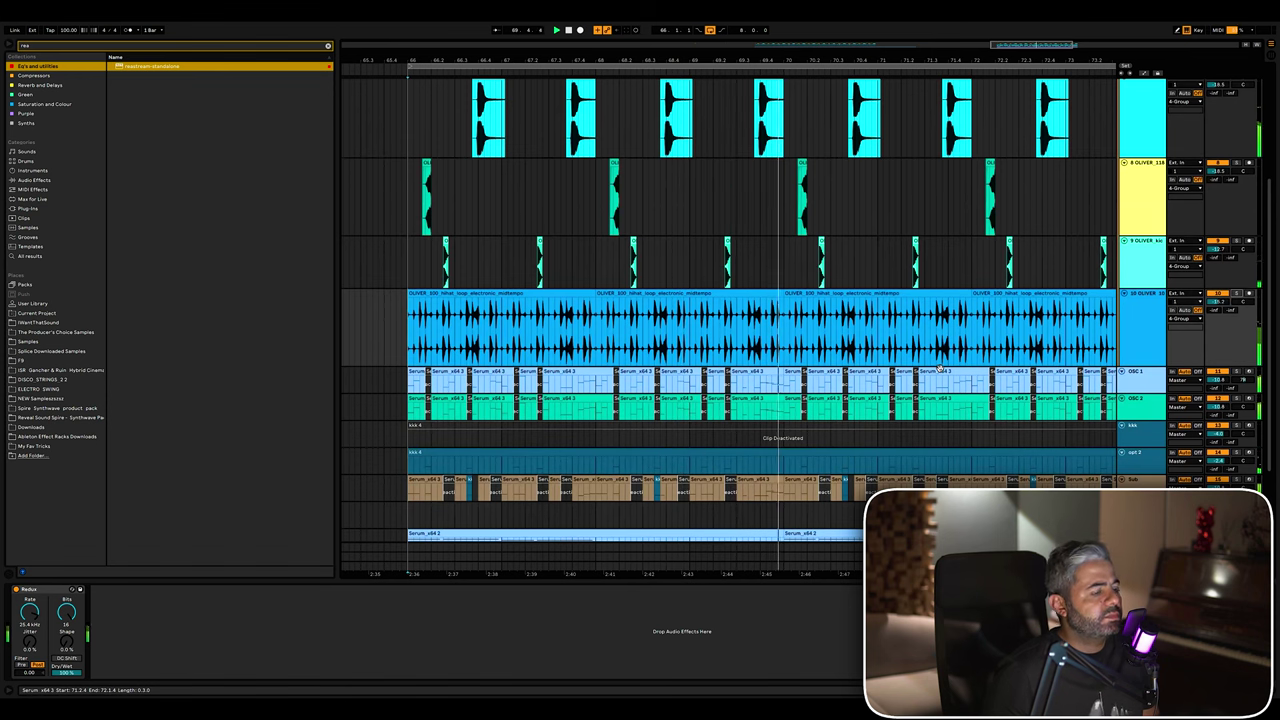
{"action": "scroll", "coordinate": [938, 370], "scroll_direction": "up", "scroll_amount": 1}
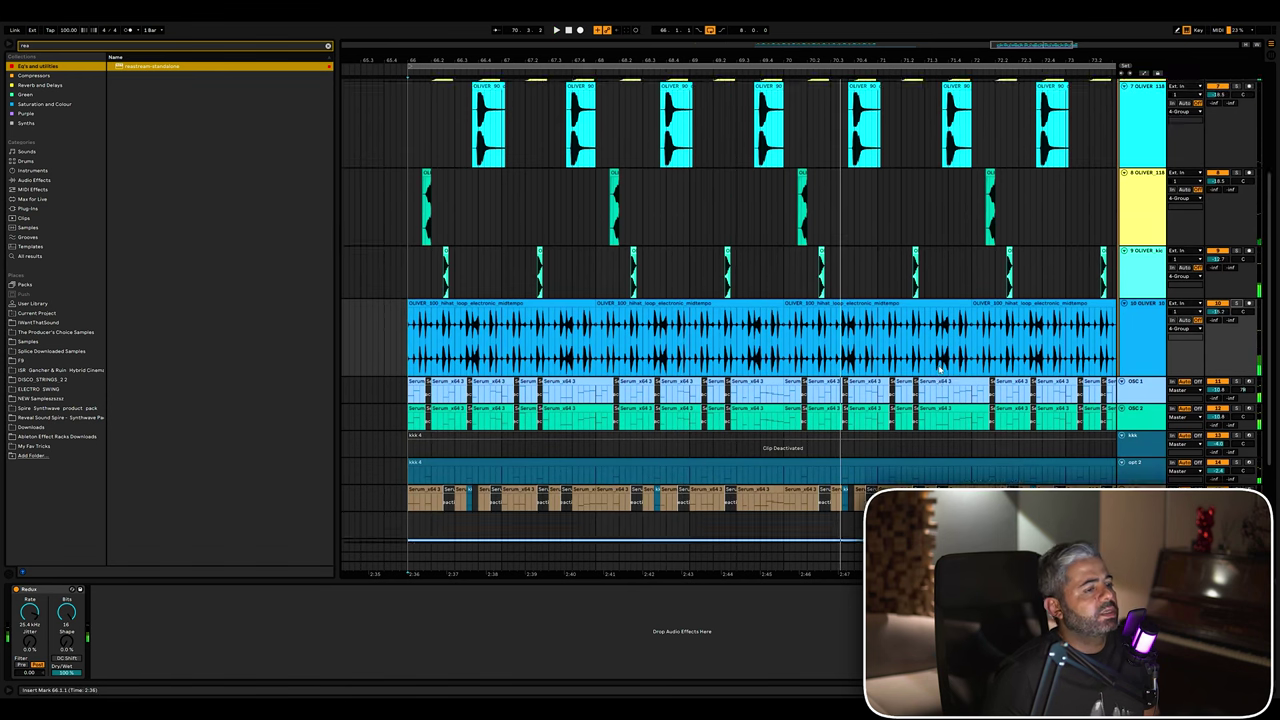
{"action": "scroll", "coordinate": [938, 370], "scroll_direction": "up", "scroll_amount": 6}
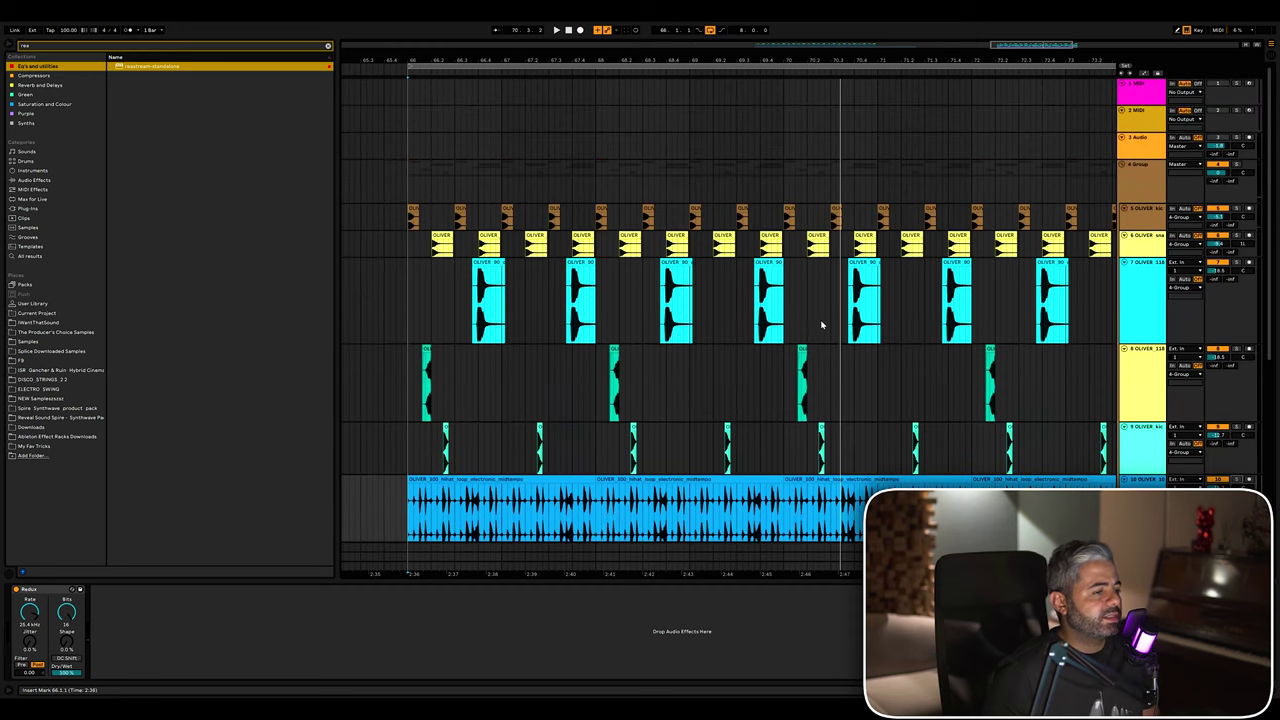